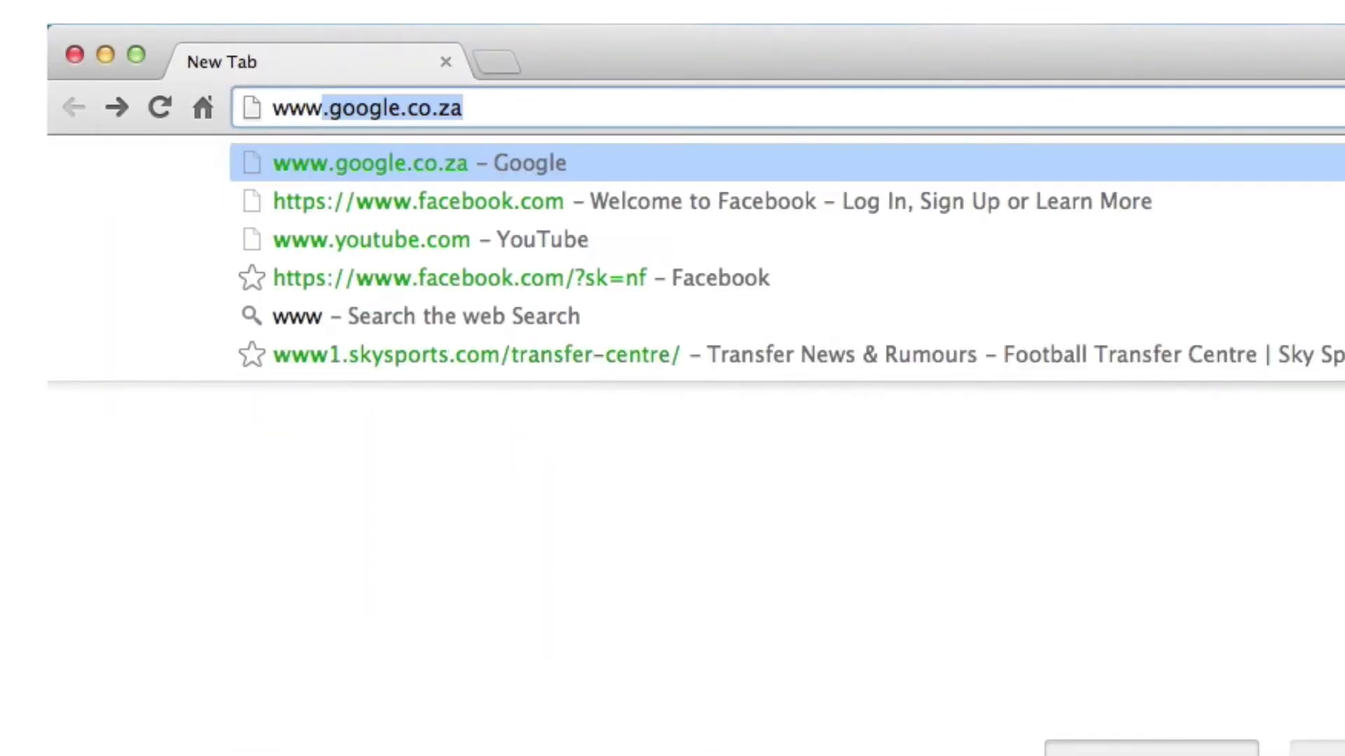
text(sheetstreet.com)
key(Return)
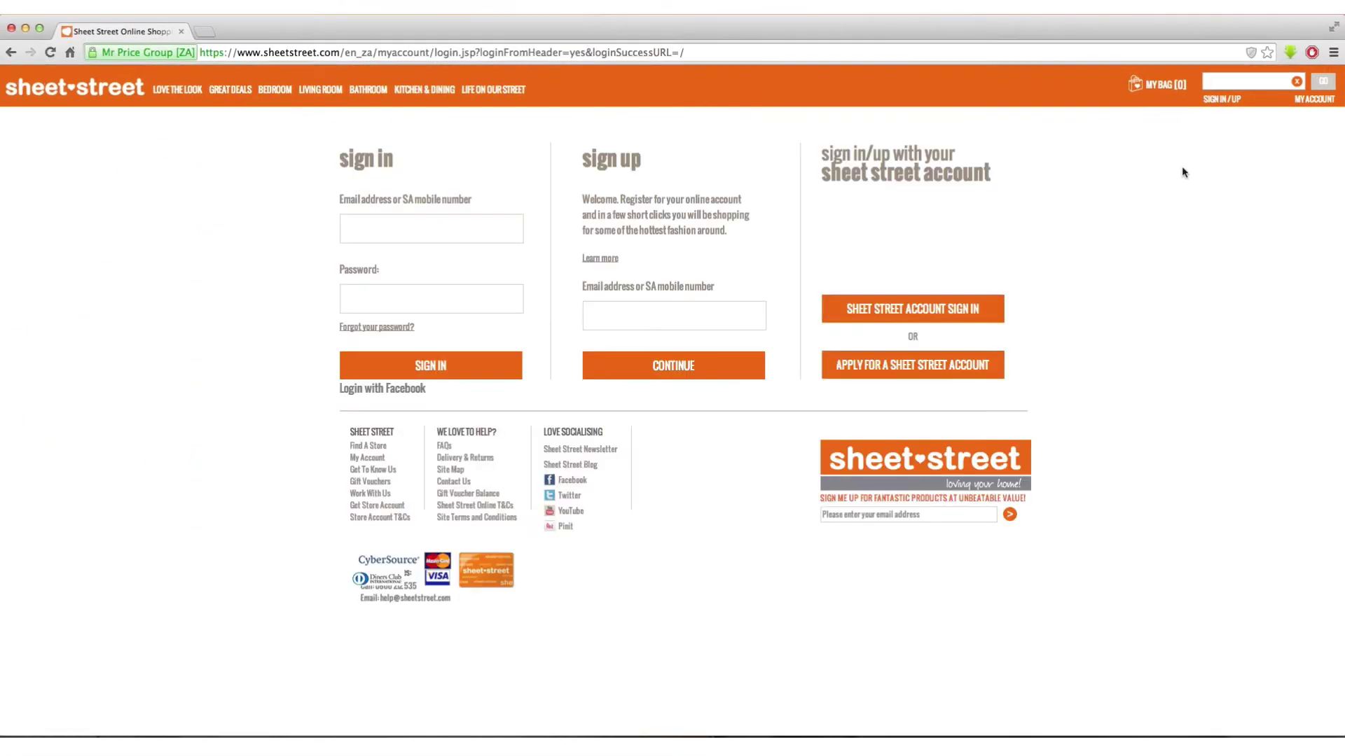
- Enter the customer's e-mail address in the sign-up field and continue to registration
click(674, 315)
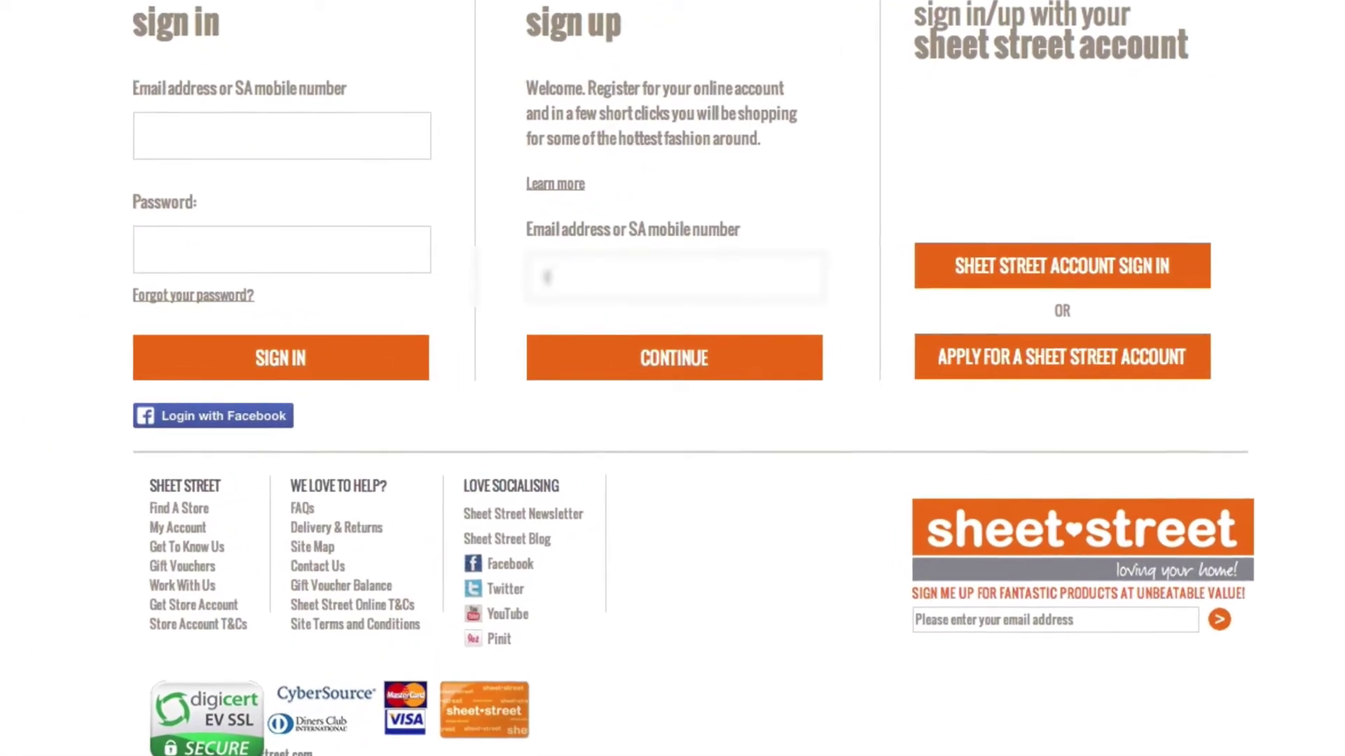
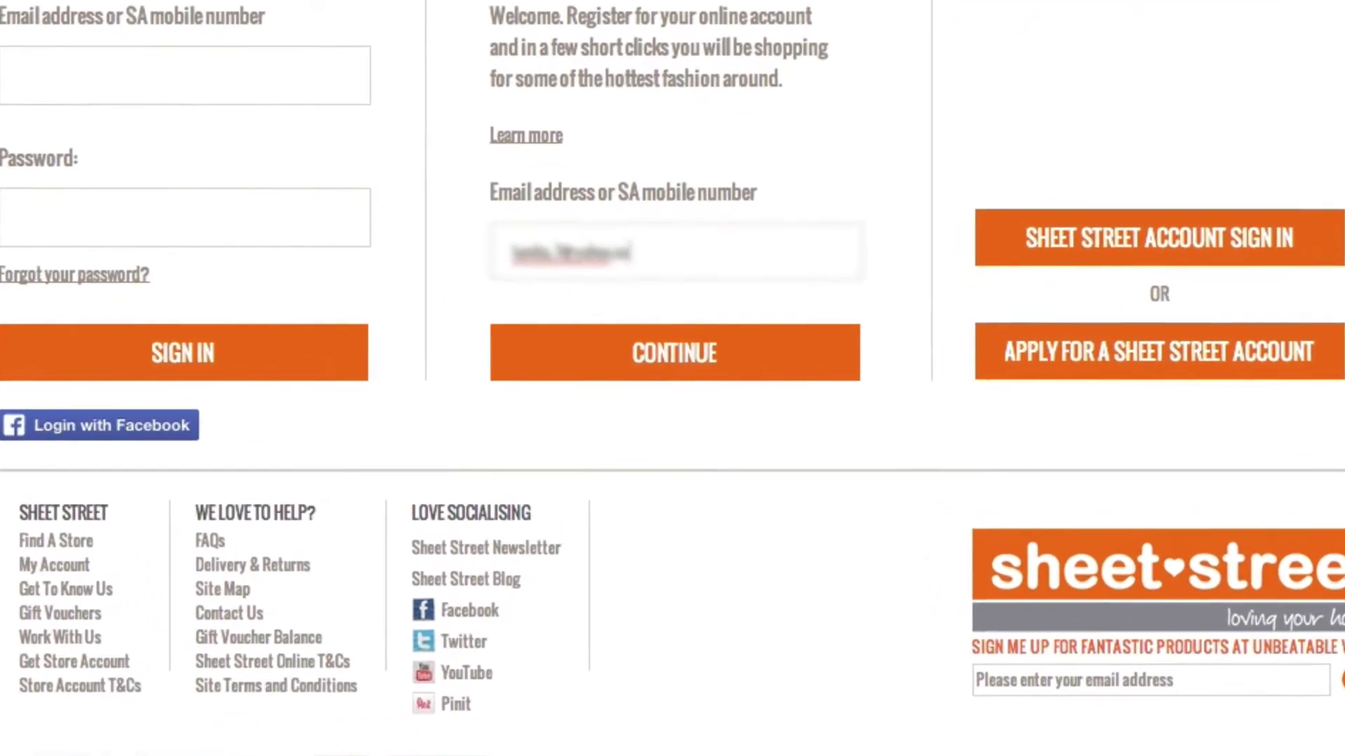
click(666, 348)
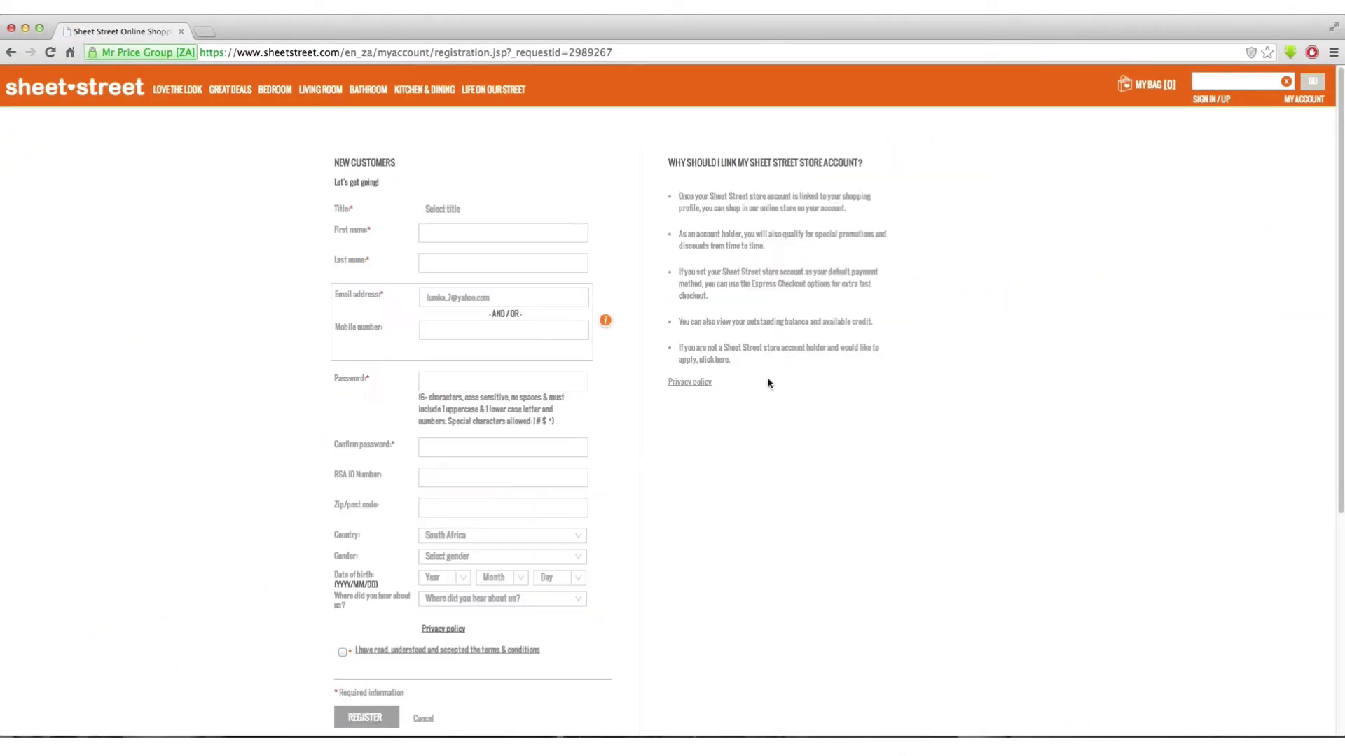
- Choose title Mr and fill in the customer's first name, last name and mobile number
click(389, 148)
click(381, 187)
click(396, 175)
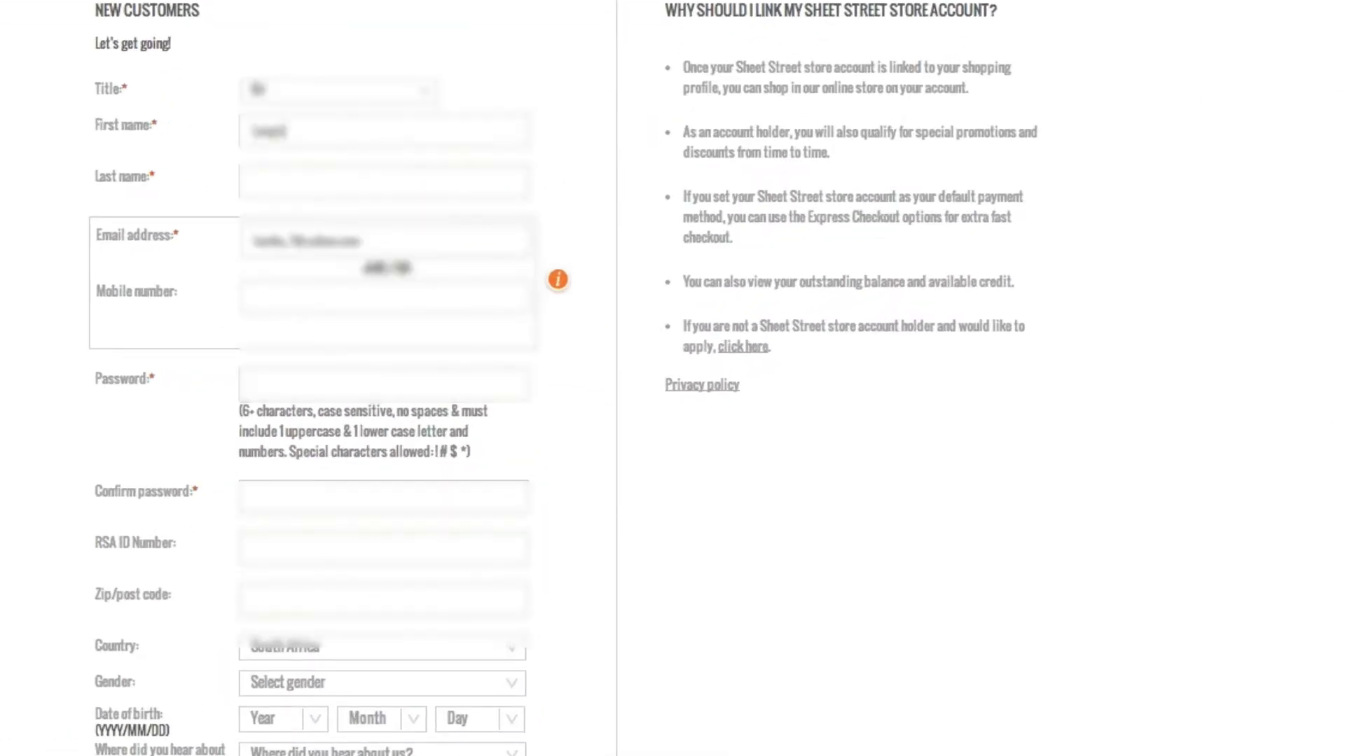
key(Tab)
key(Tab)
key(Tab)
text(08212345678)
- Enter and confirm the account password, then the RSA ID number and postcode
click(286, 386)
text(abc)
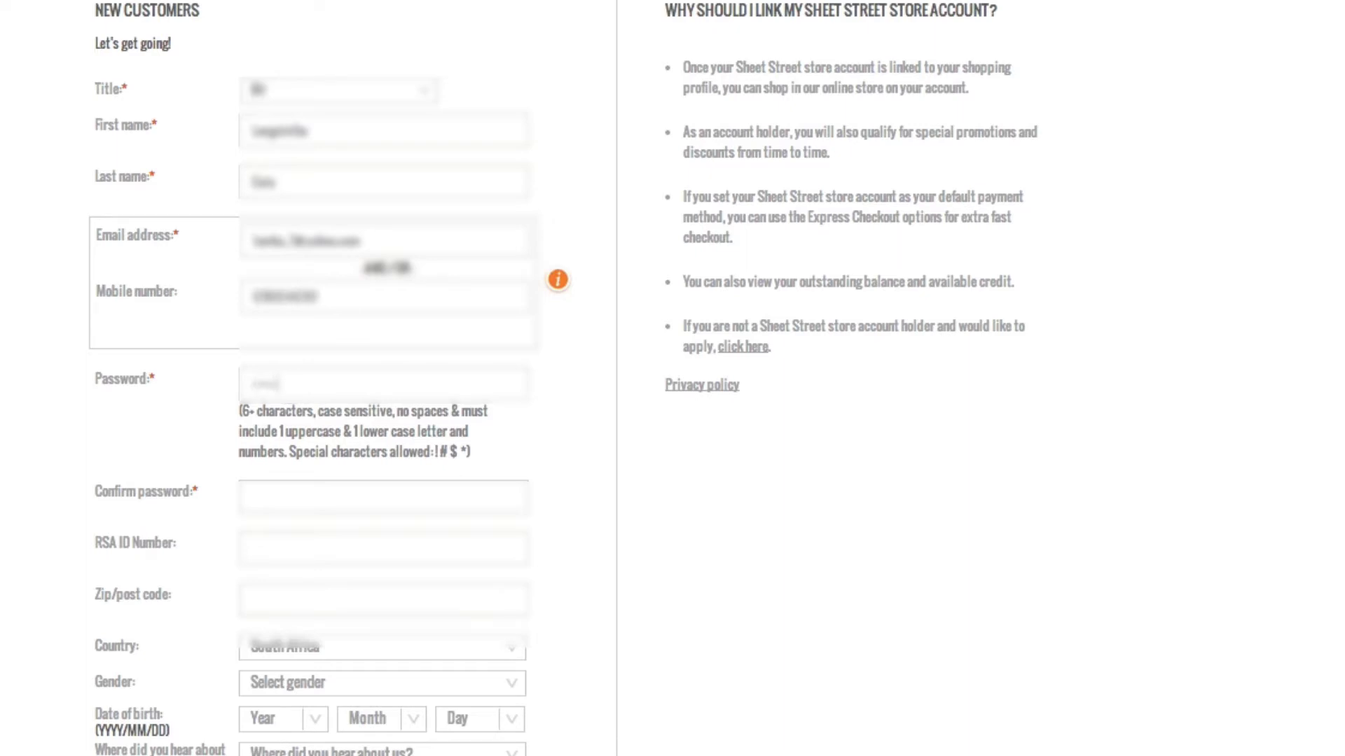
text(123)
key(Tab)
text(abc123456)
click(353, 535)
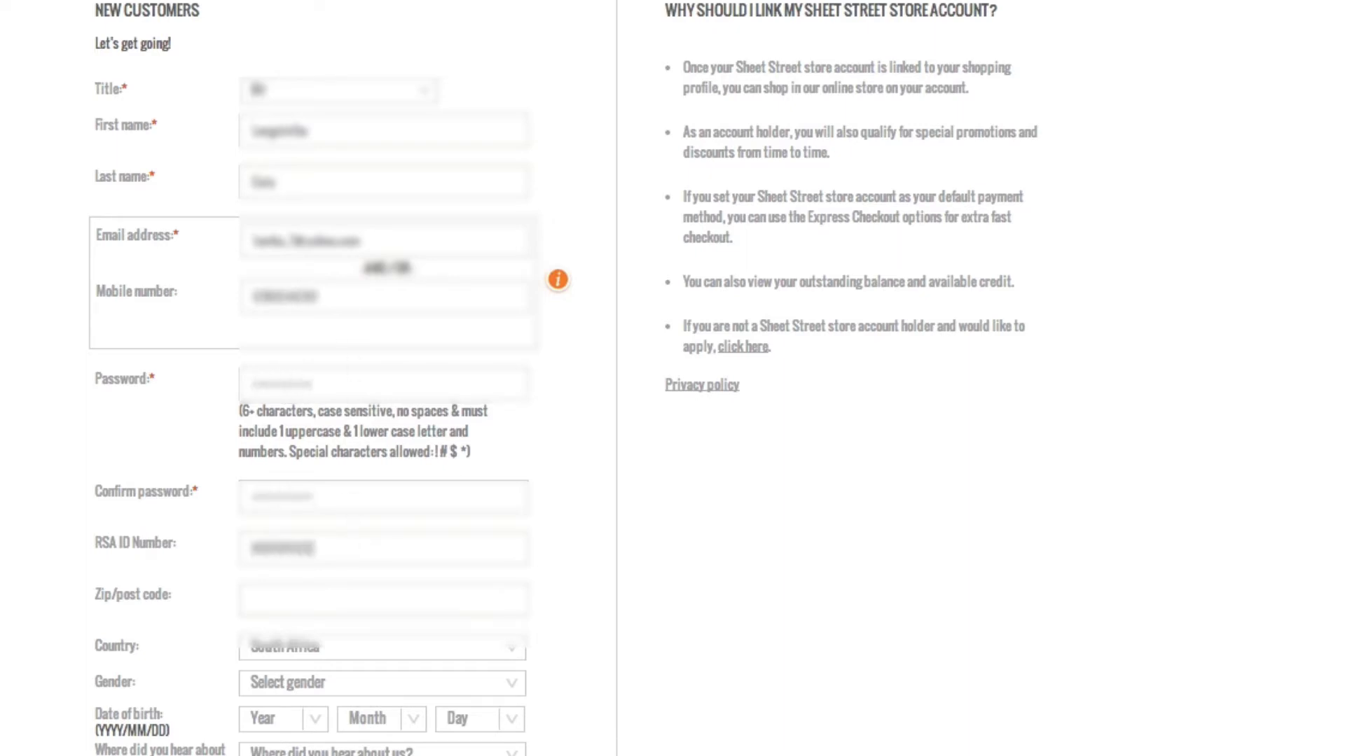
click(299, 592)
text(4001)
- Set gender to Male and the birth date with year 1989
click(382, 683)
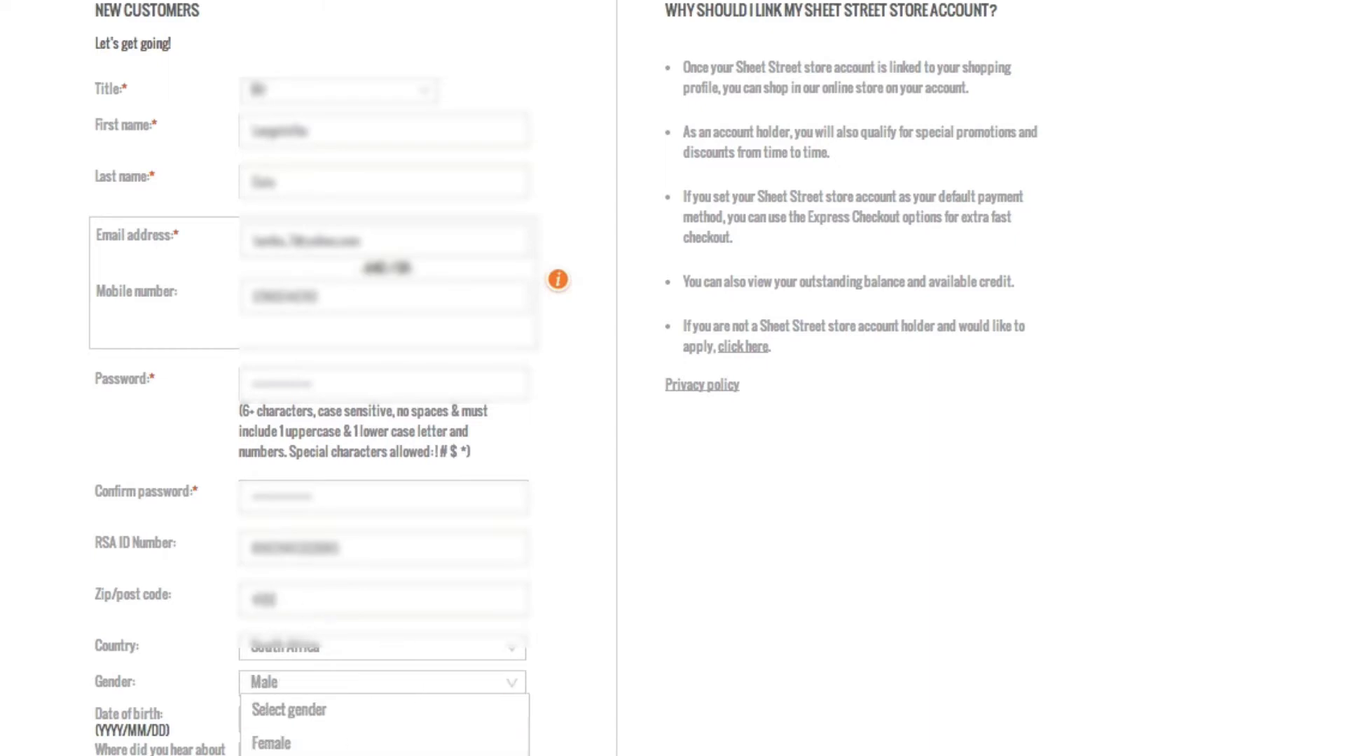
click(280, 683)
scroll(638, 728, down, 3)
click(280, 455)
scroll(292, 581, down, 8)
click(293, 601)
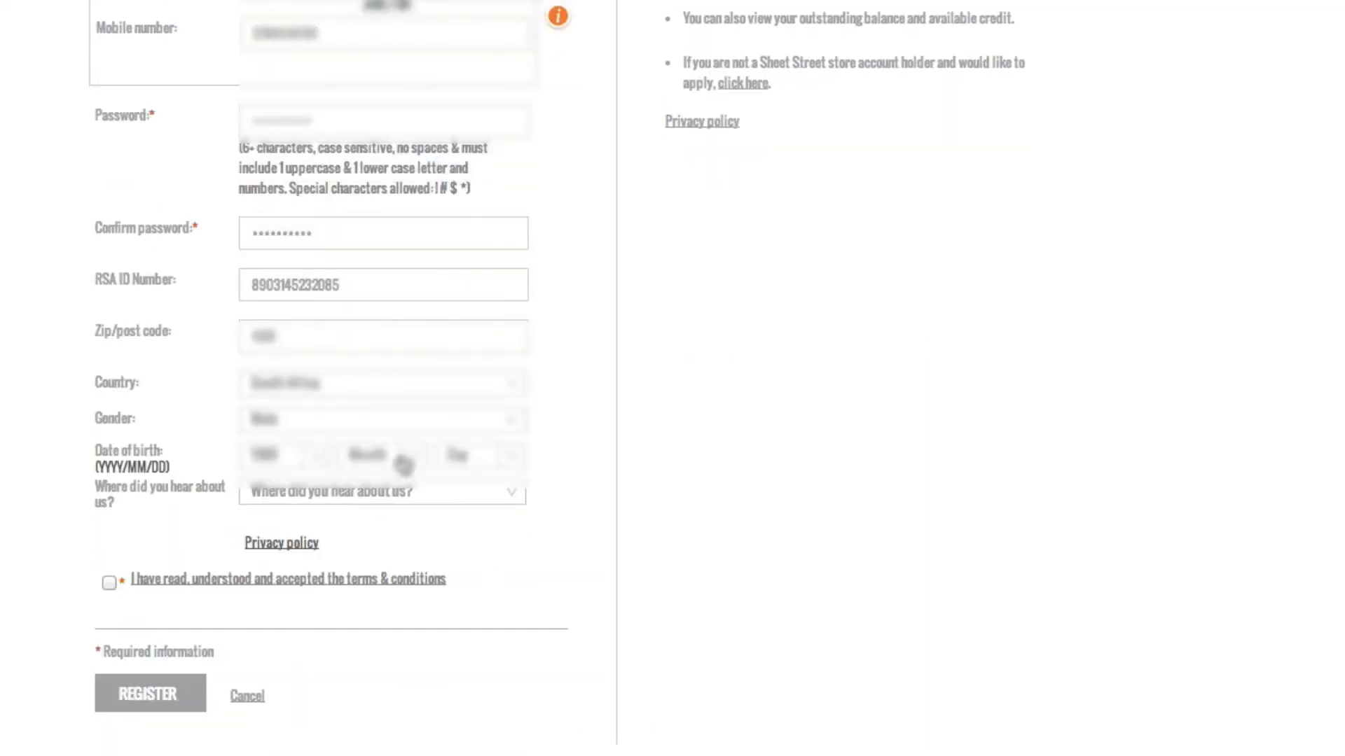
click(382, 455)
click(367, 579)
click(476, 455)
scroll(481, 582, down, 3)
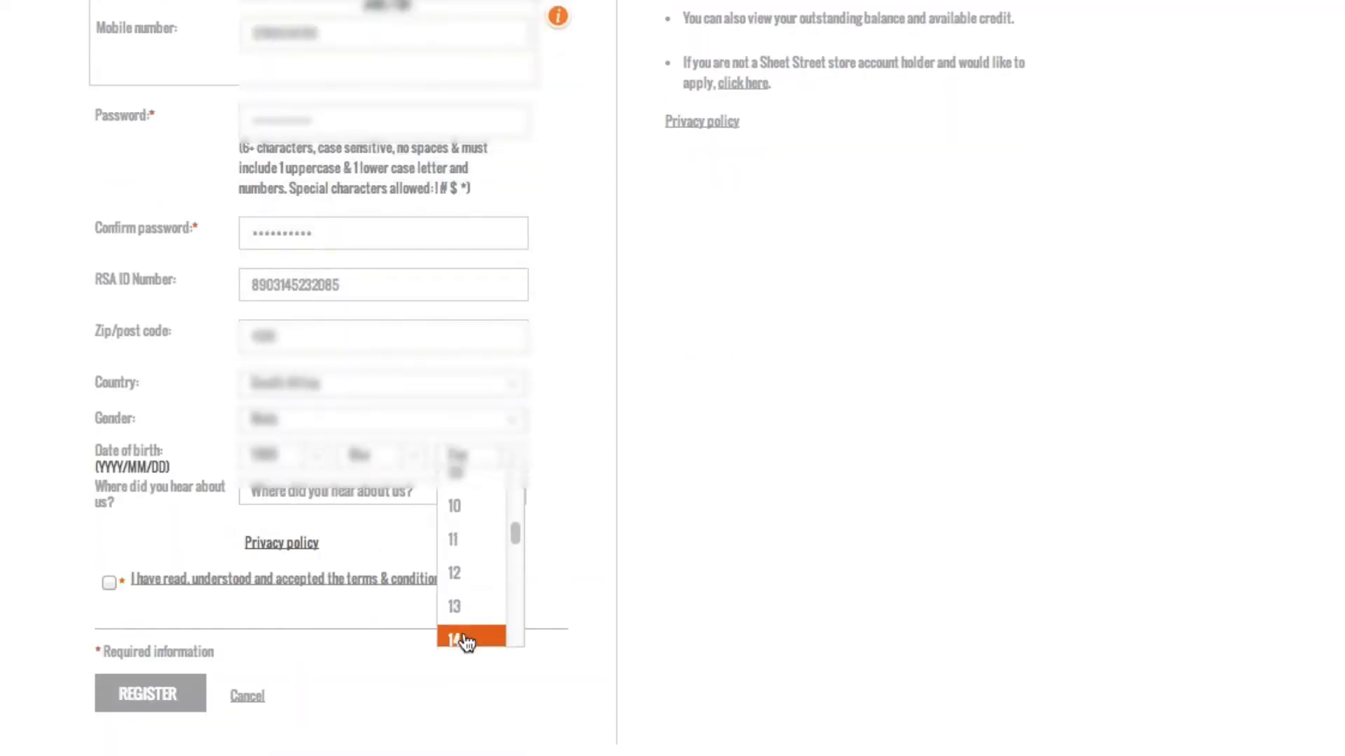
click(465, 639)
- Choose A Friend as the referral source, accept the terms, and register
click(510, 496)
scroll(421, 598, down, 3)
click(367, 571)
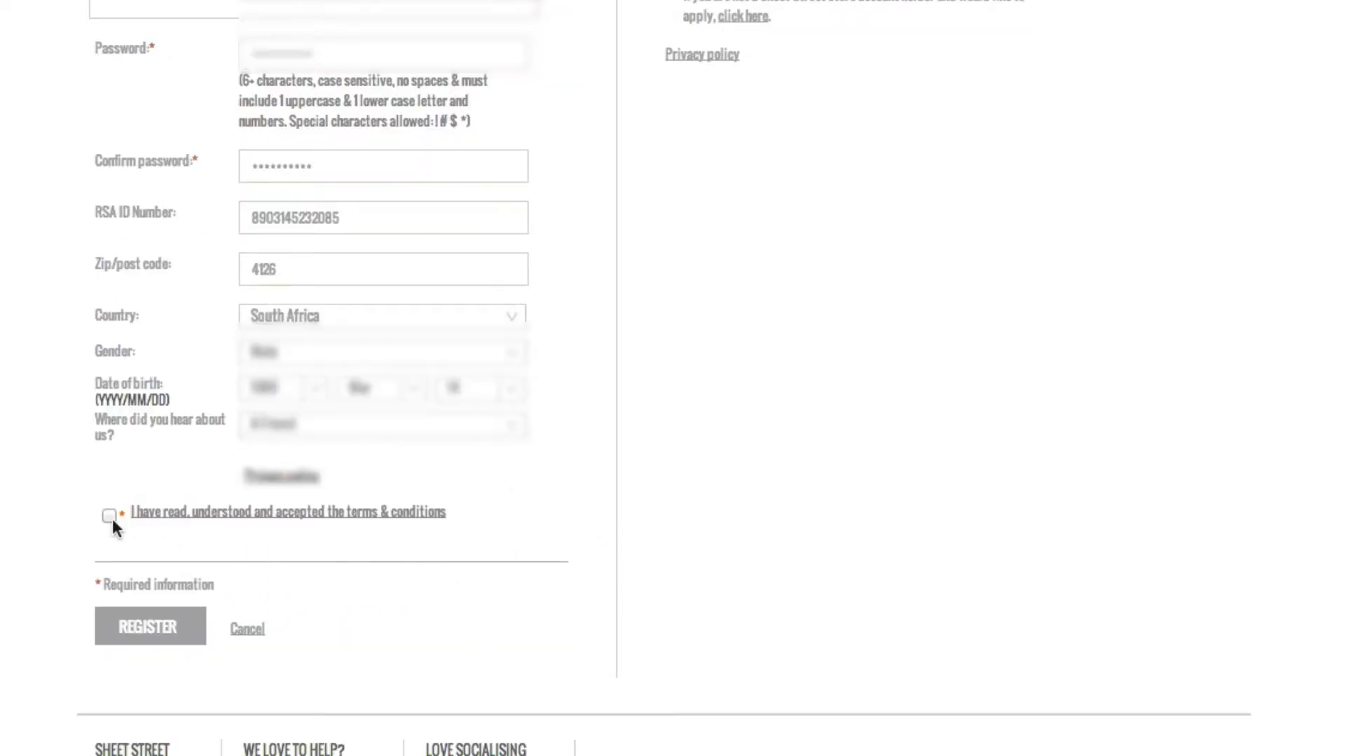
click(110, 515)
click(149, 630)
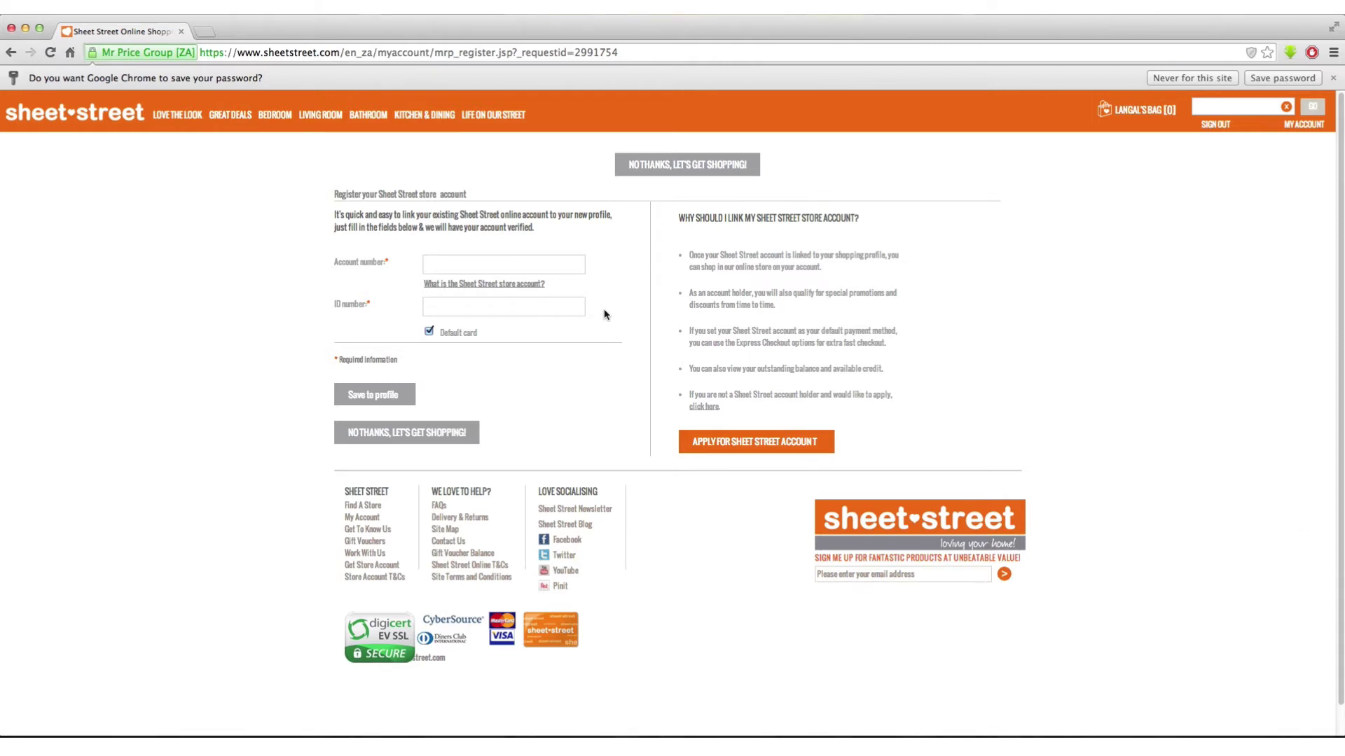
- Choose 'No thanks, let's get shopping!' to skip linking a store account
click(439, 432)
- Open the Duvet Covers listing from the Bedroom menu
mouse_move(184, 96)
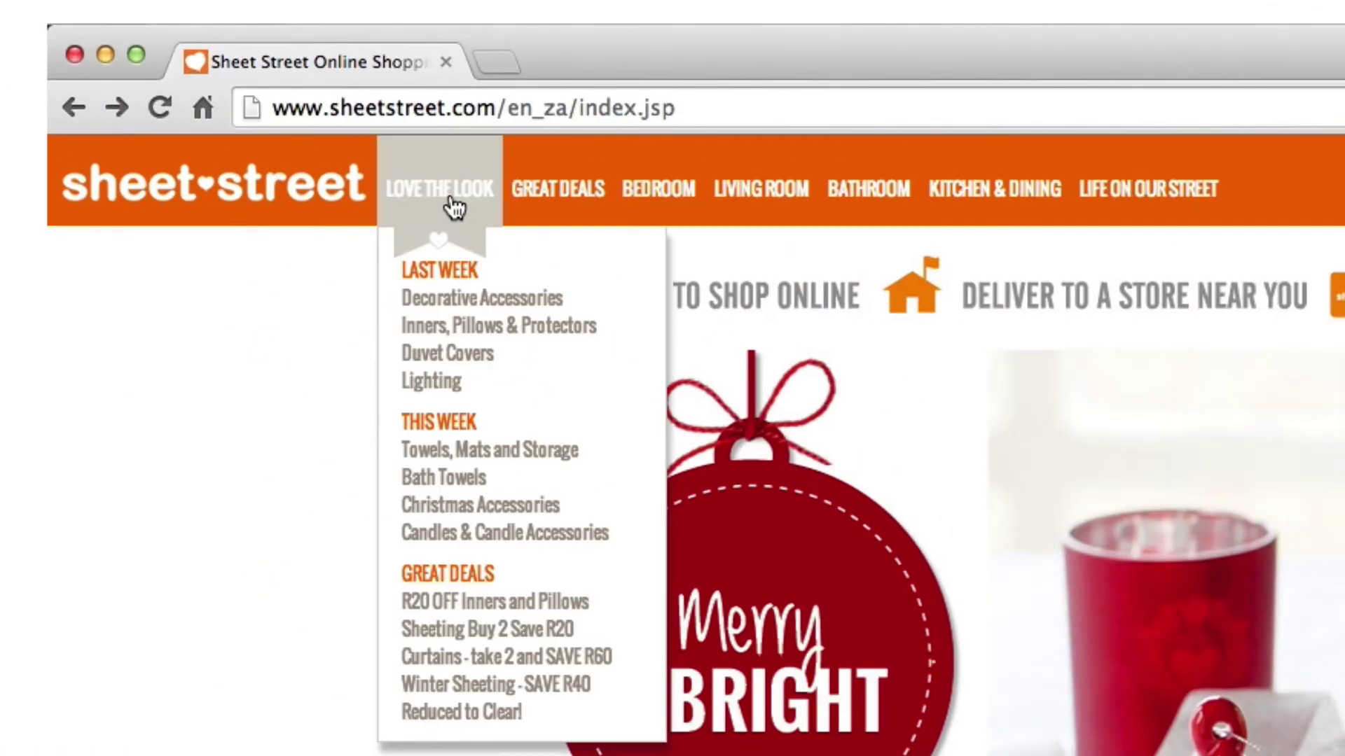
mouse_move(570, 201)
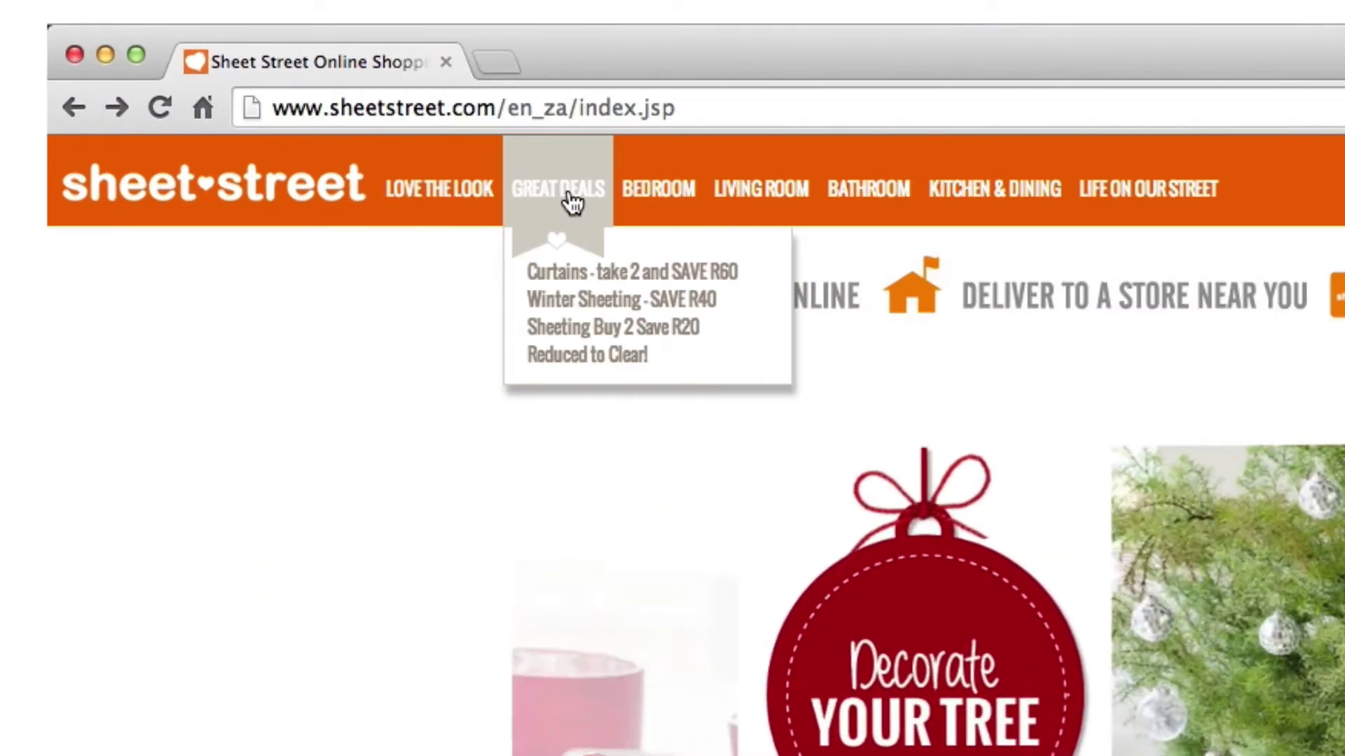
mouse_move(661, 201)
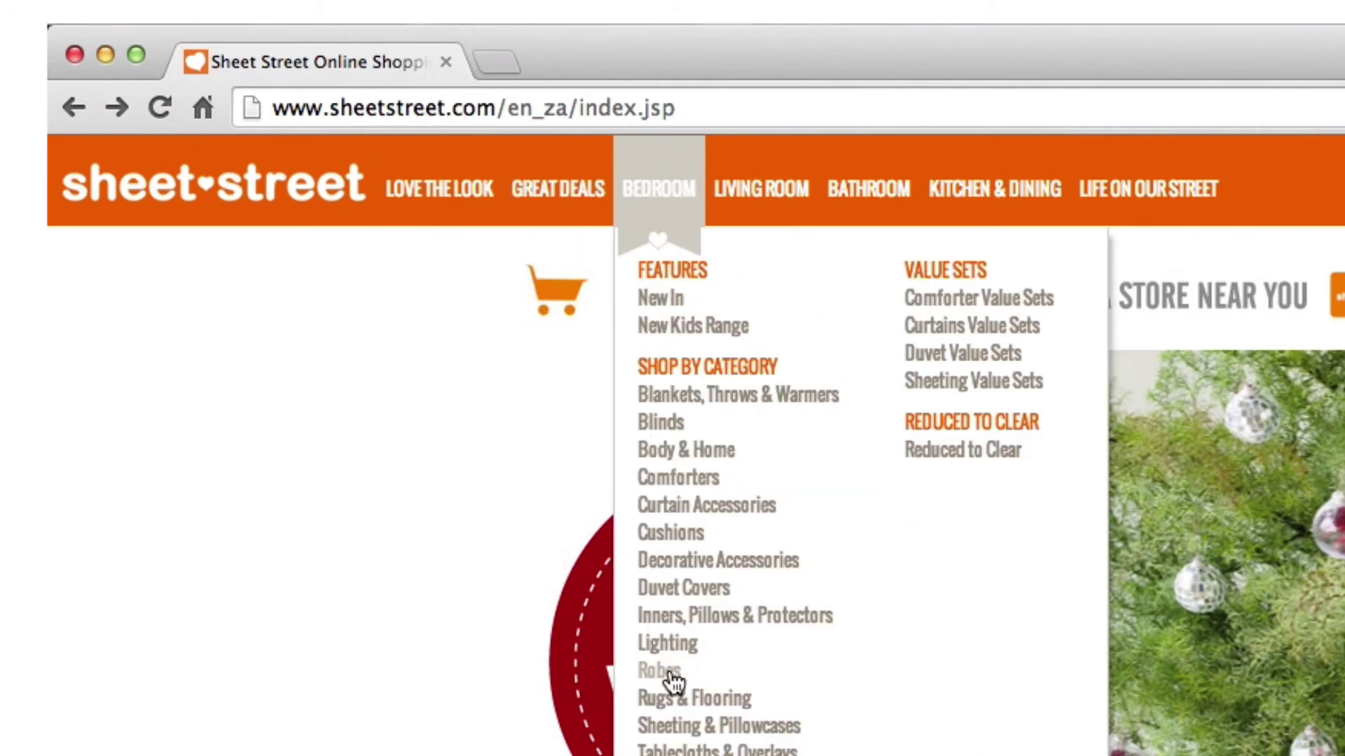
click(707, 593)
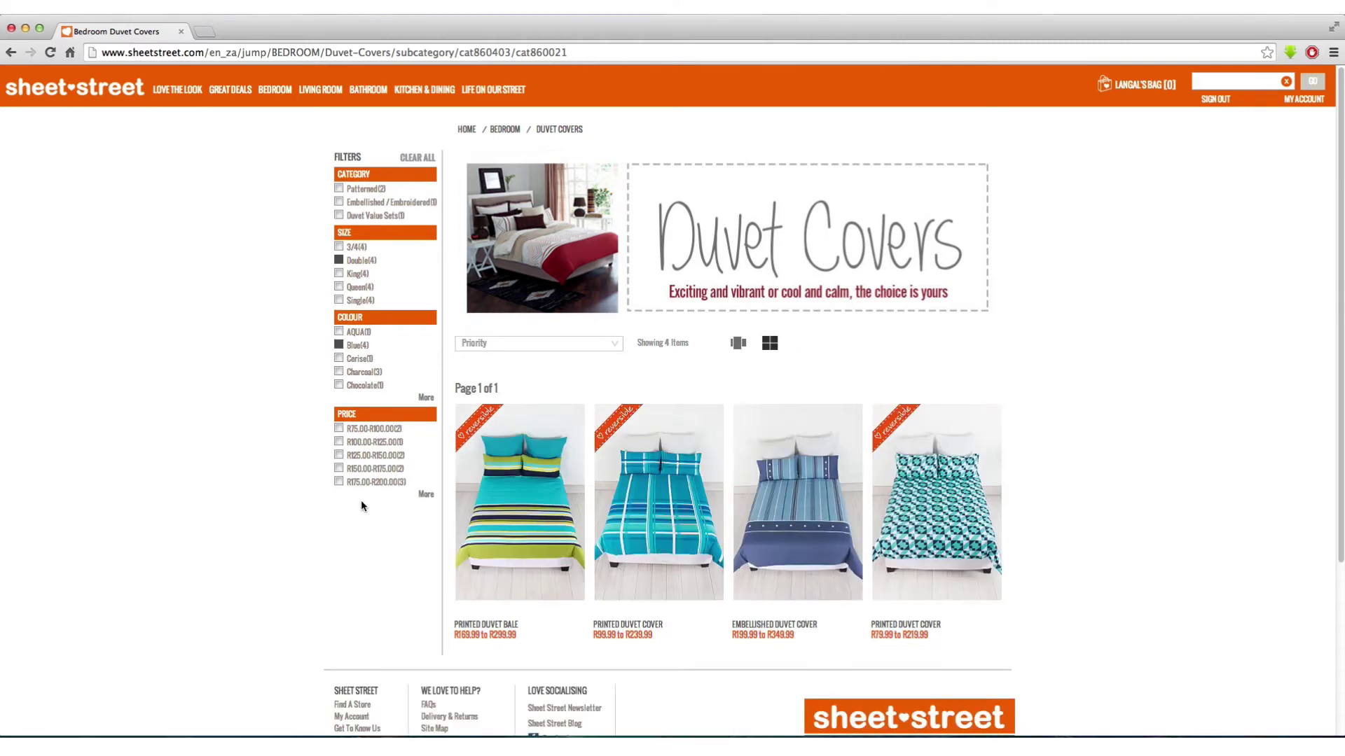
mouse_move(816, 529)
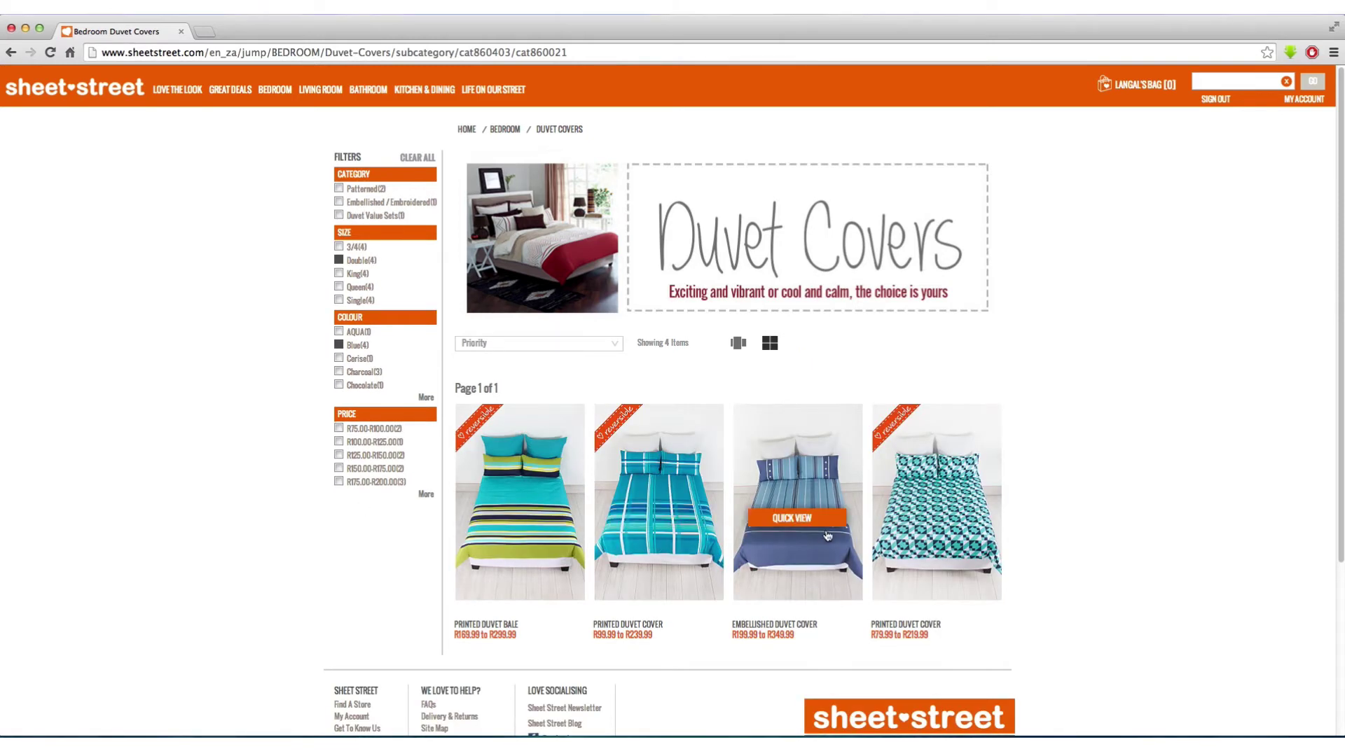
- Quick-view the blue Printed Duvet Cover, choose queen size and quantity 1, and bag it
click(923, 521)
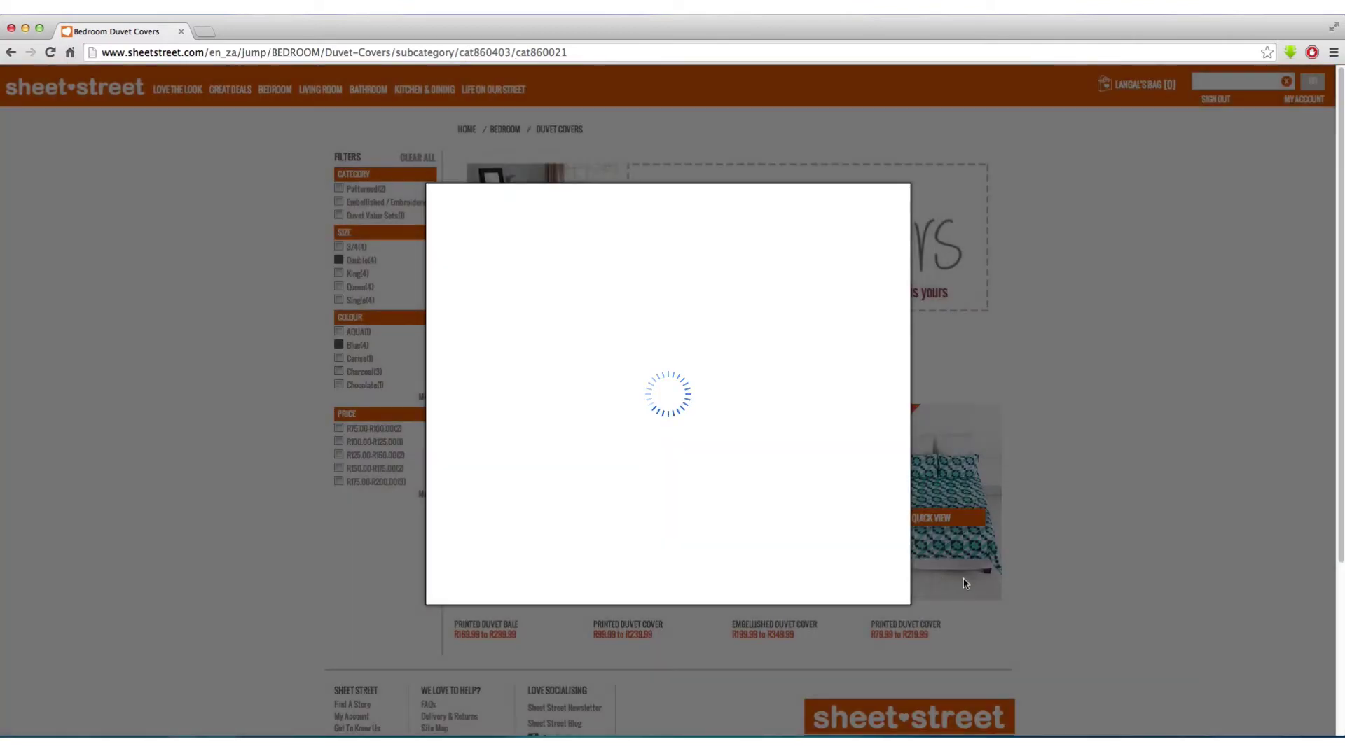
click(733, 343)
click(760, 483)
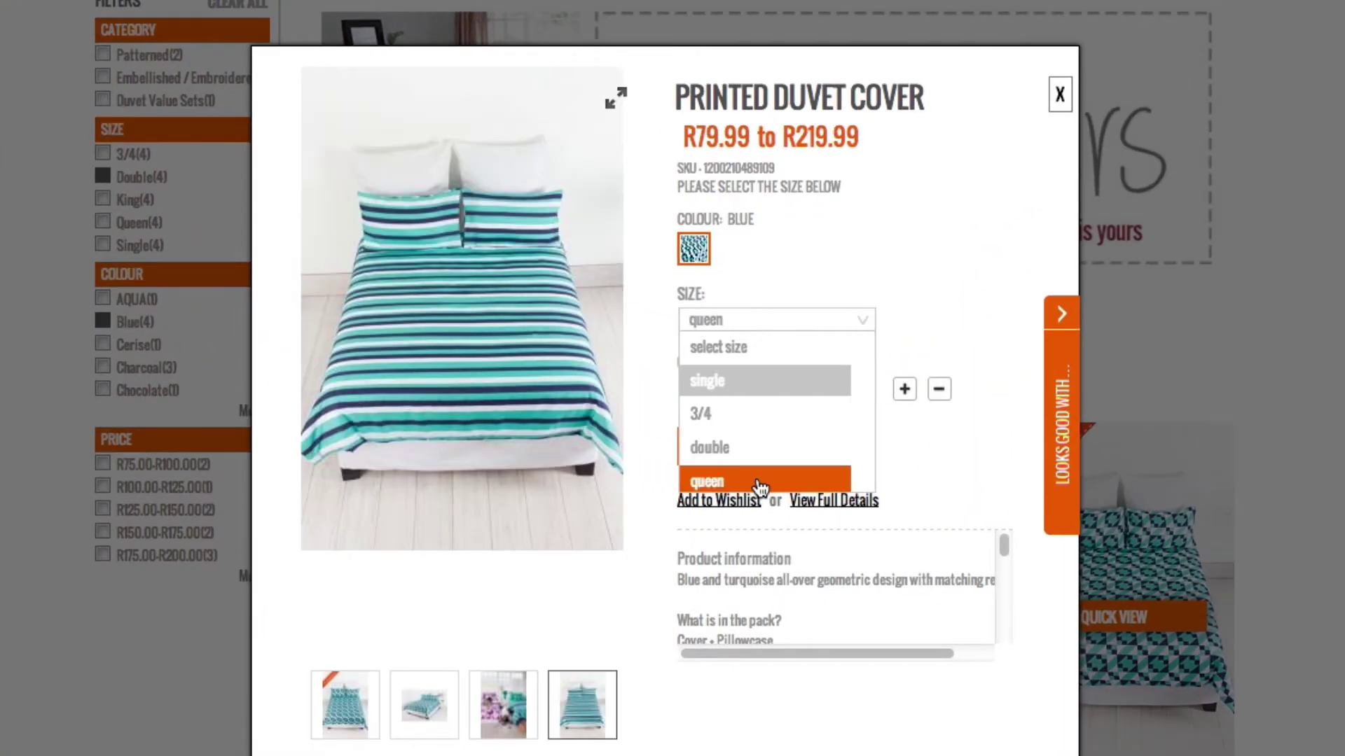
click(863, 398)
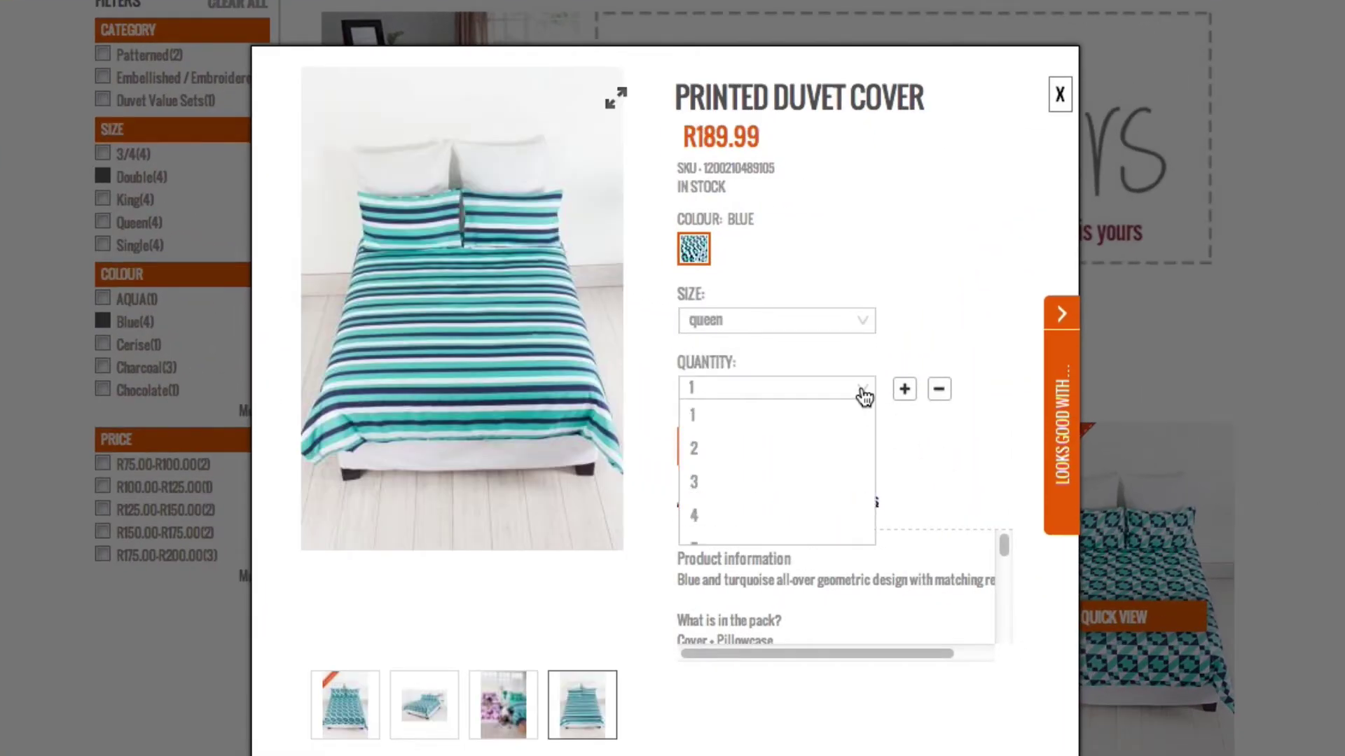
click(765, 423)
click(763, 447)
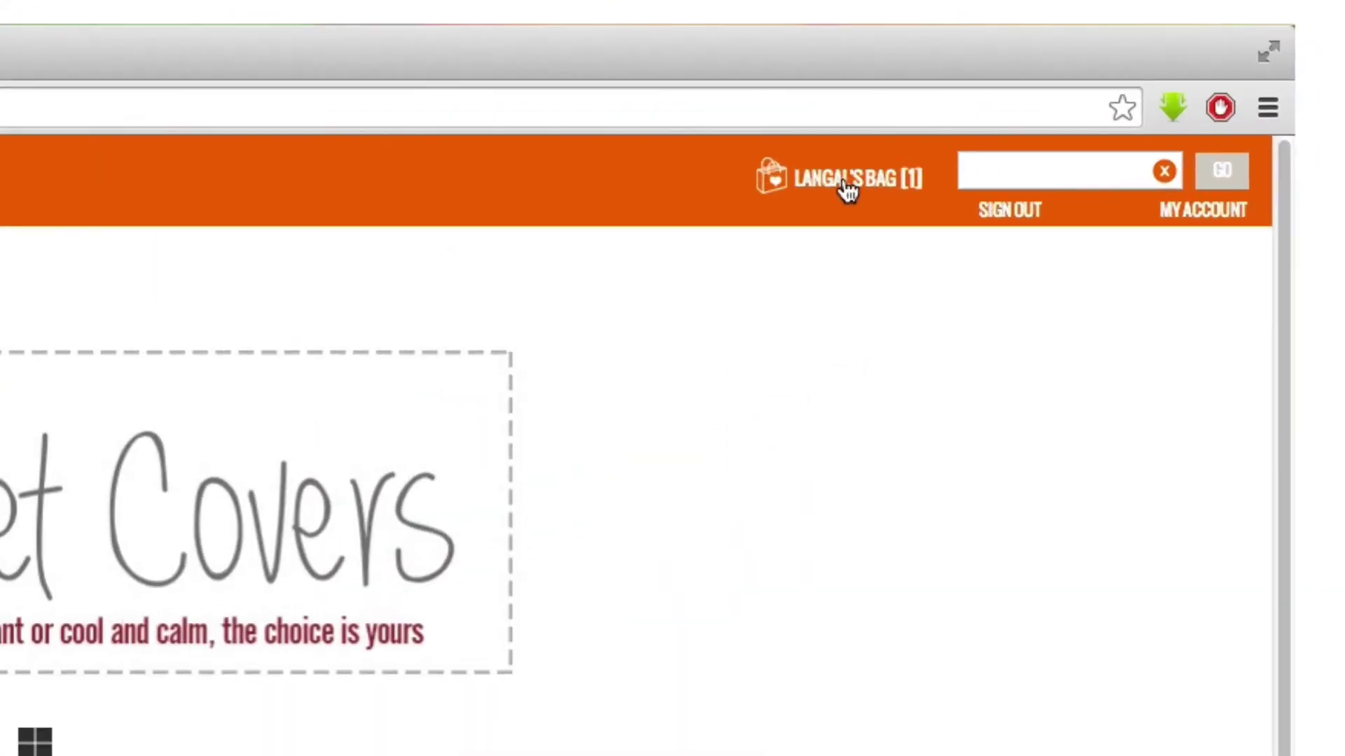
- Go to checkout from the bag summary dropdown with the R189.99 bag total
mouse_move(833, 185)
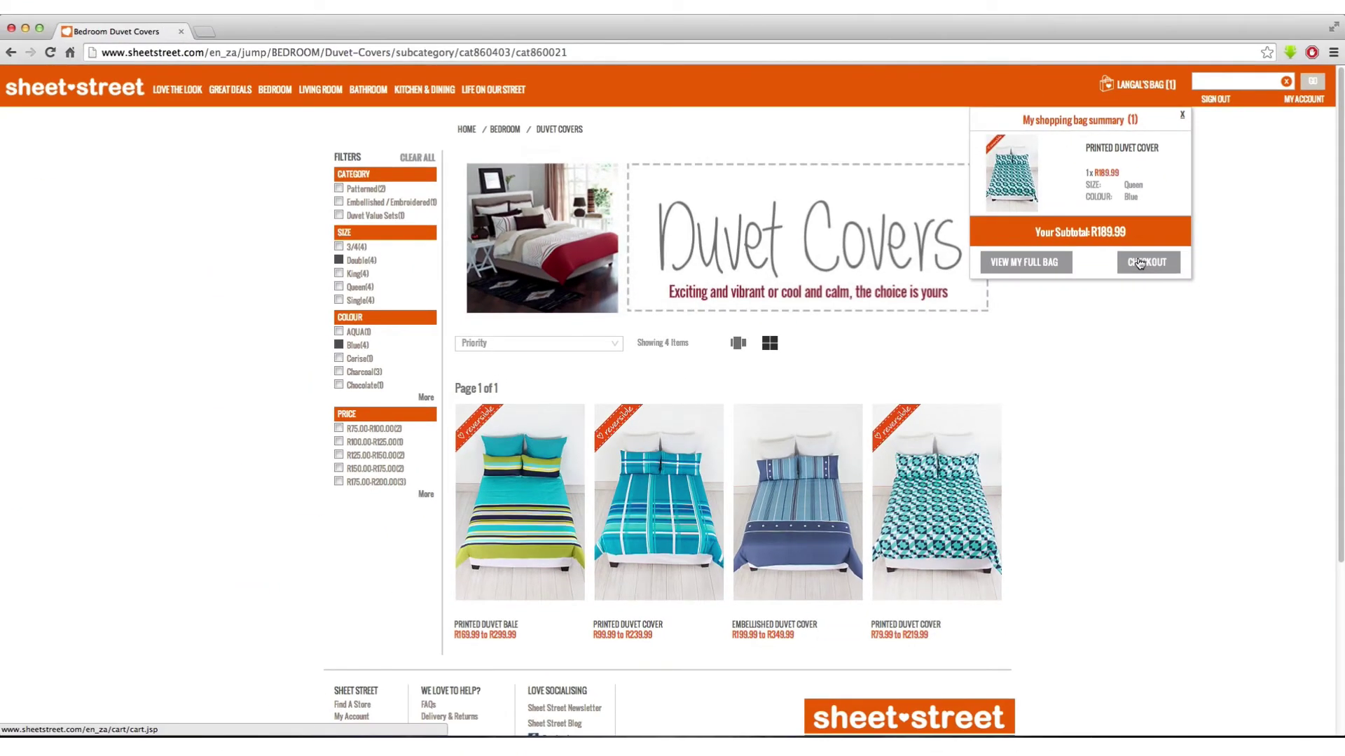
click(1140, 263)
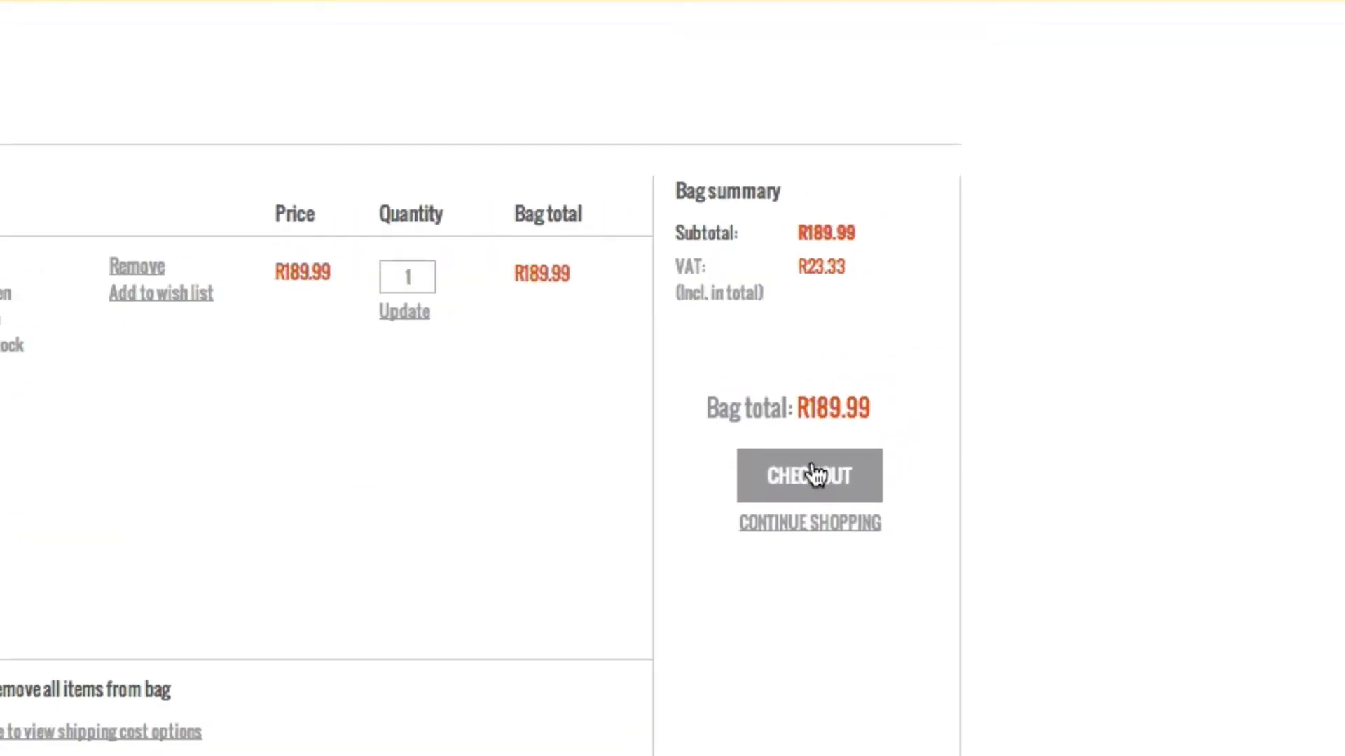
click(812, 476)
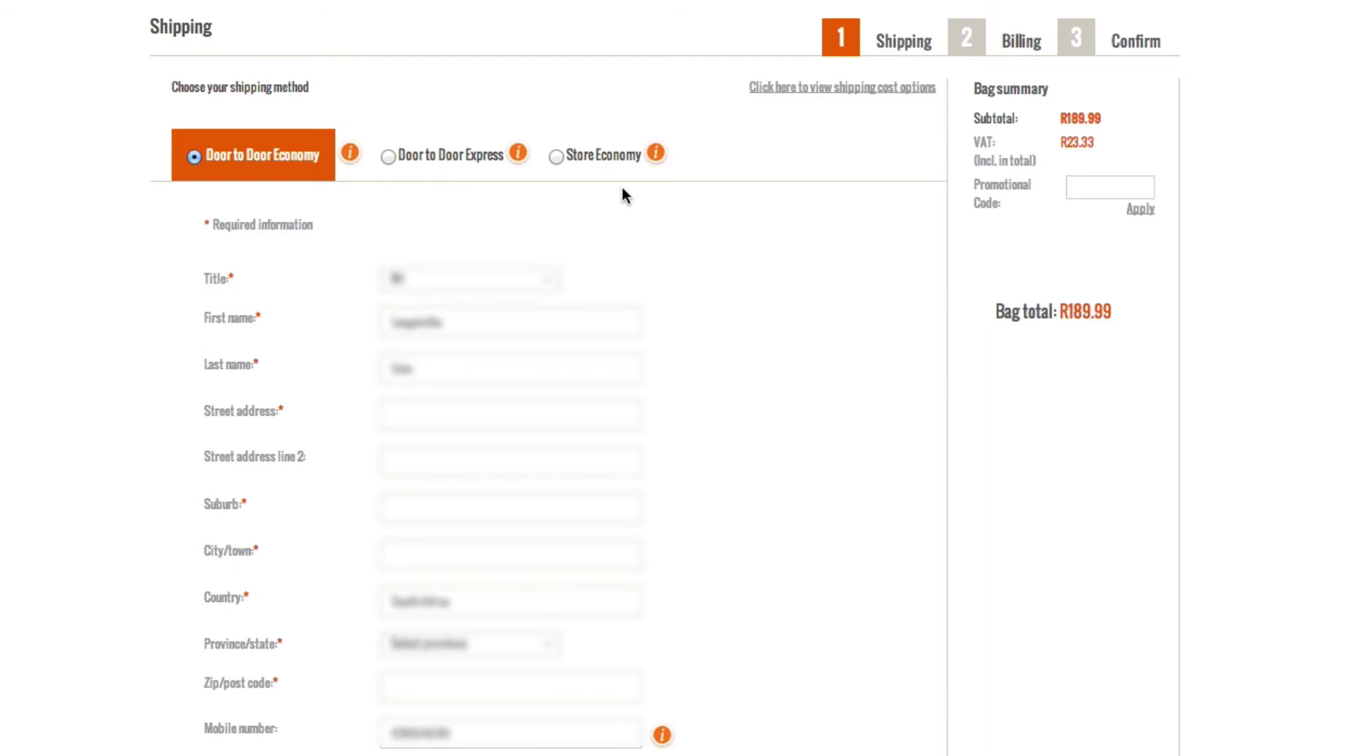
- Scroll down to the shipping address form
scroll(758, 315, down, 2)
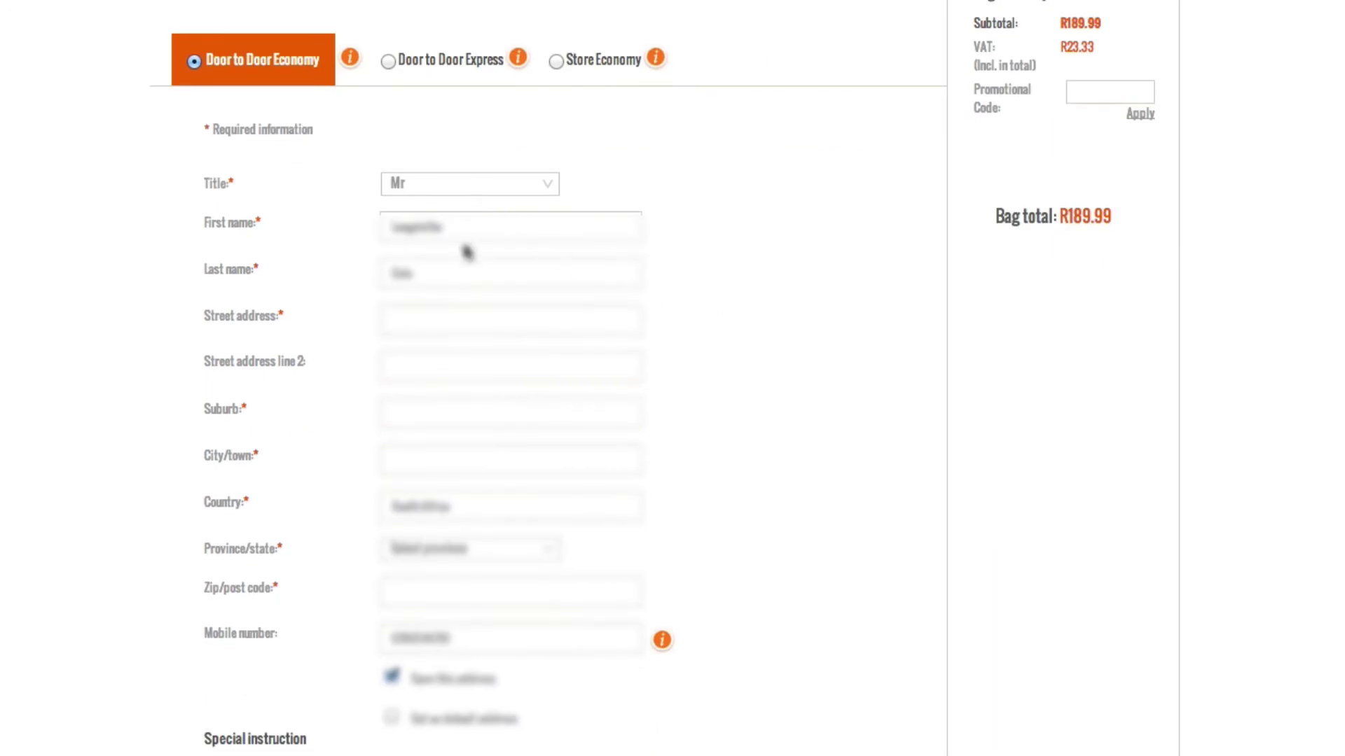
- Enter the street address, suburb and city, accepting the suggested address
click(440, 319)
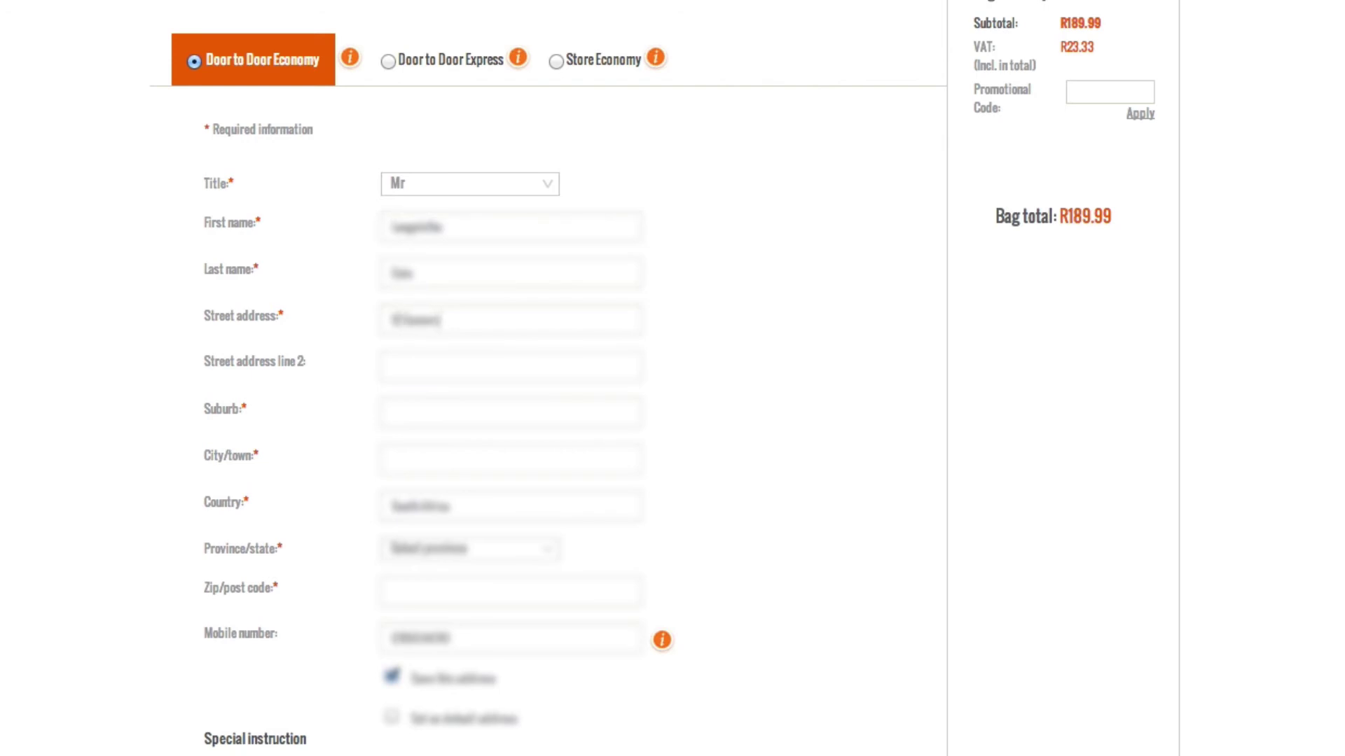
click(392, 367)
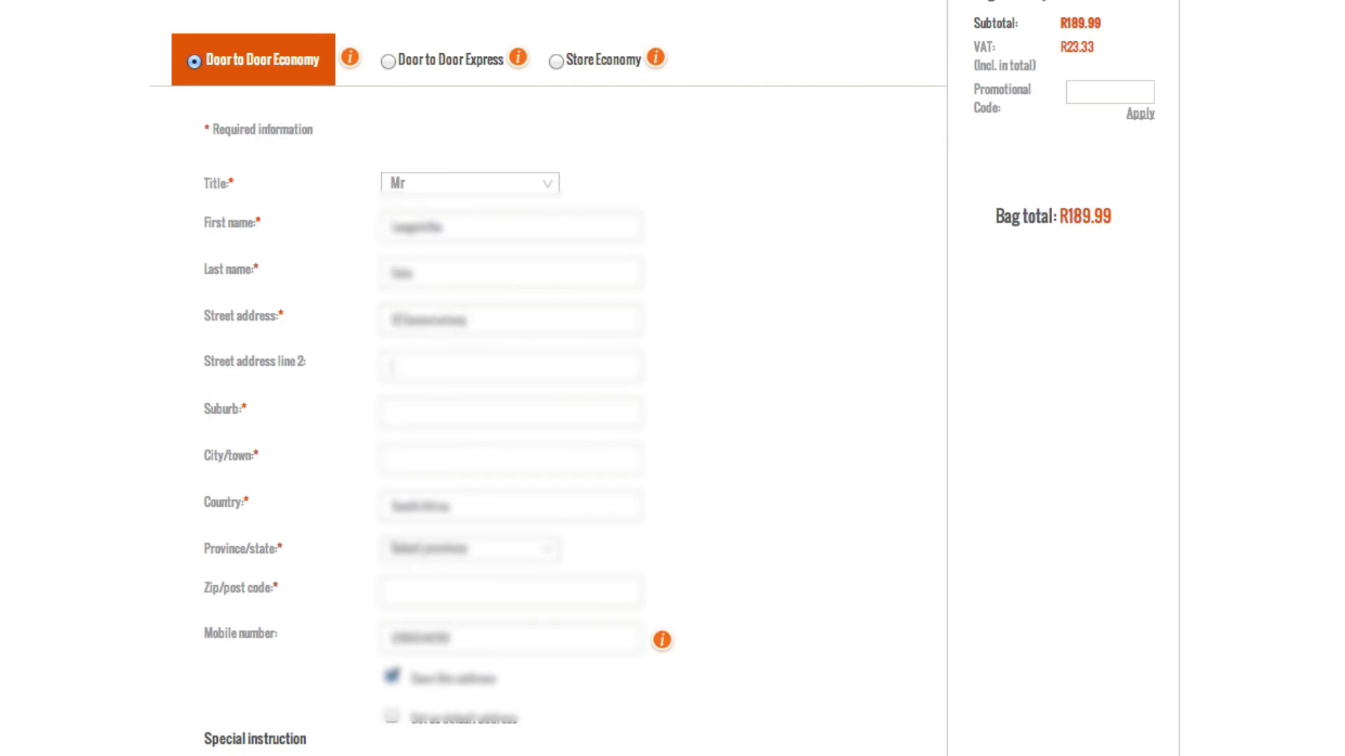
text(Kent)
key(BackSpace)
key(BackSpace)
key(BackSpace)
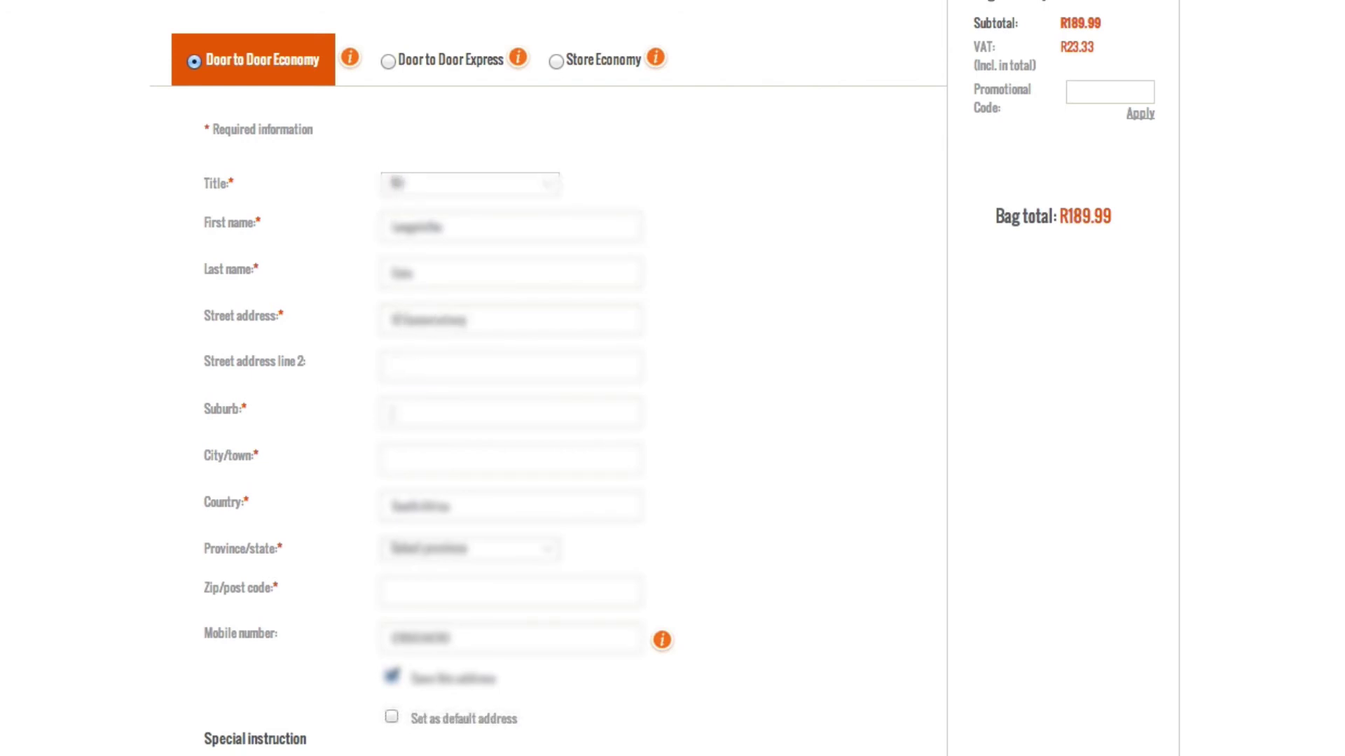
text(Kengsburgh)
key(Tab)
text(Aman)
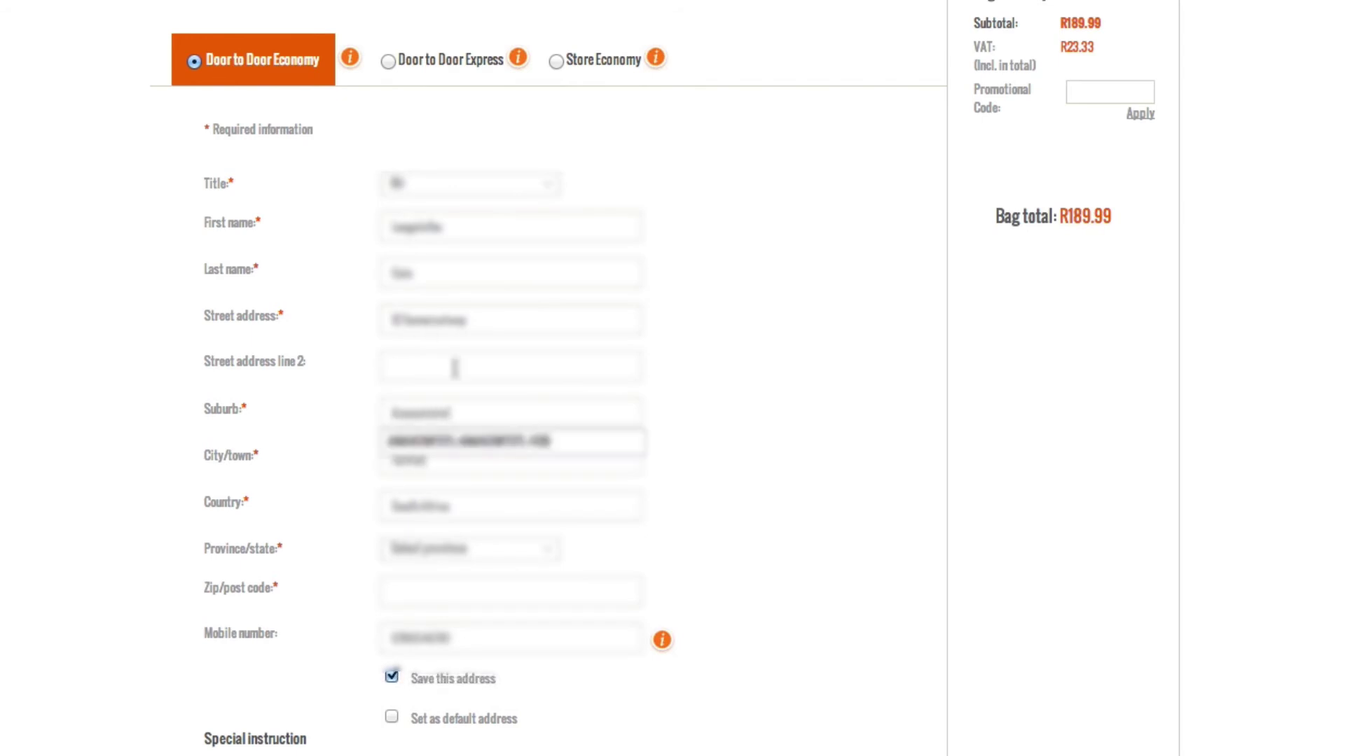
click(470, 448)
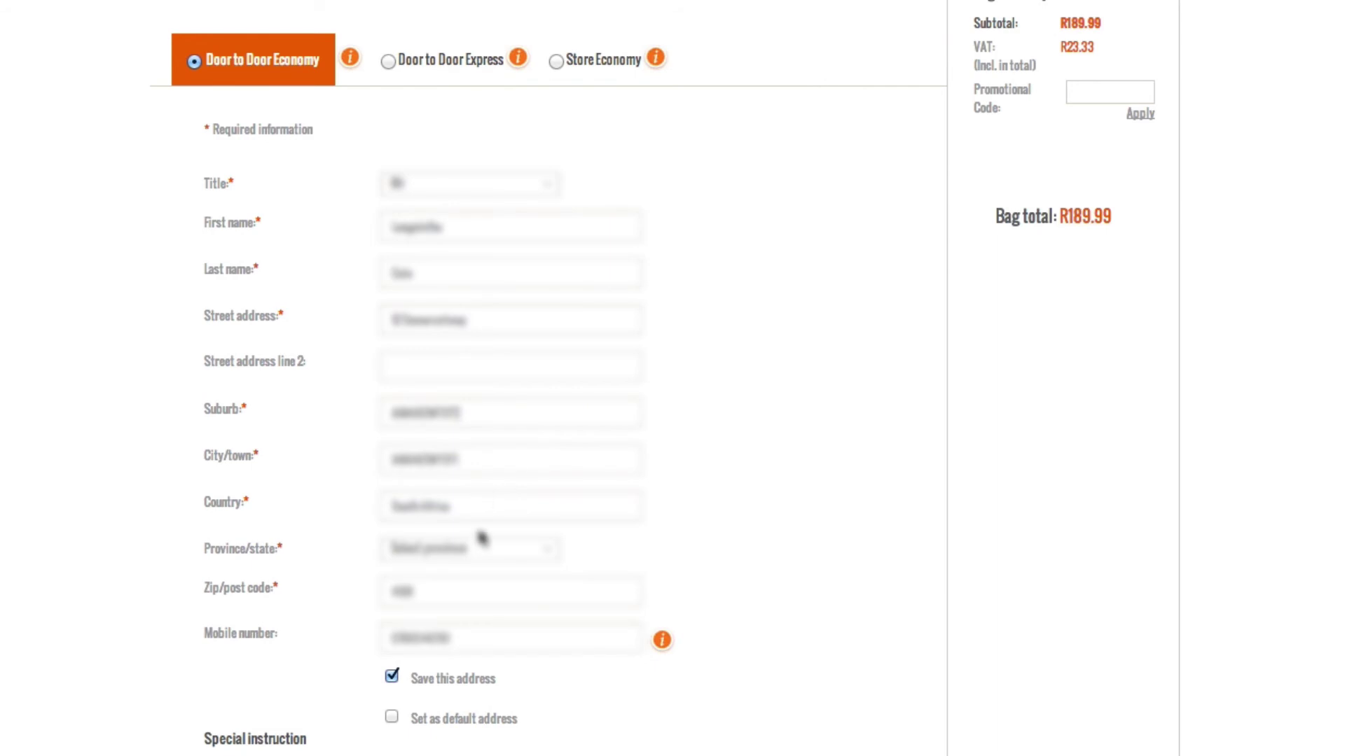
- Select KwaZulu-Natal as the province and ship to this new address
click(508, 550)
scroll(500, 690, down, 1)
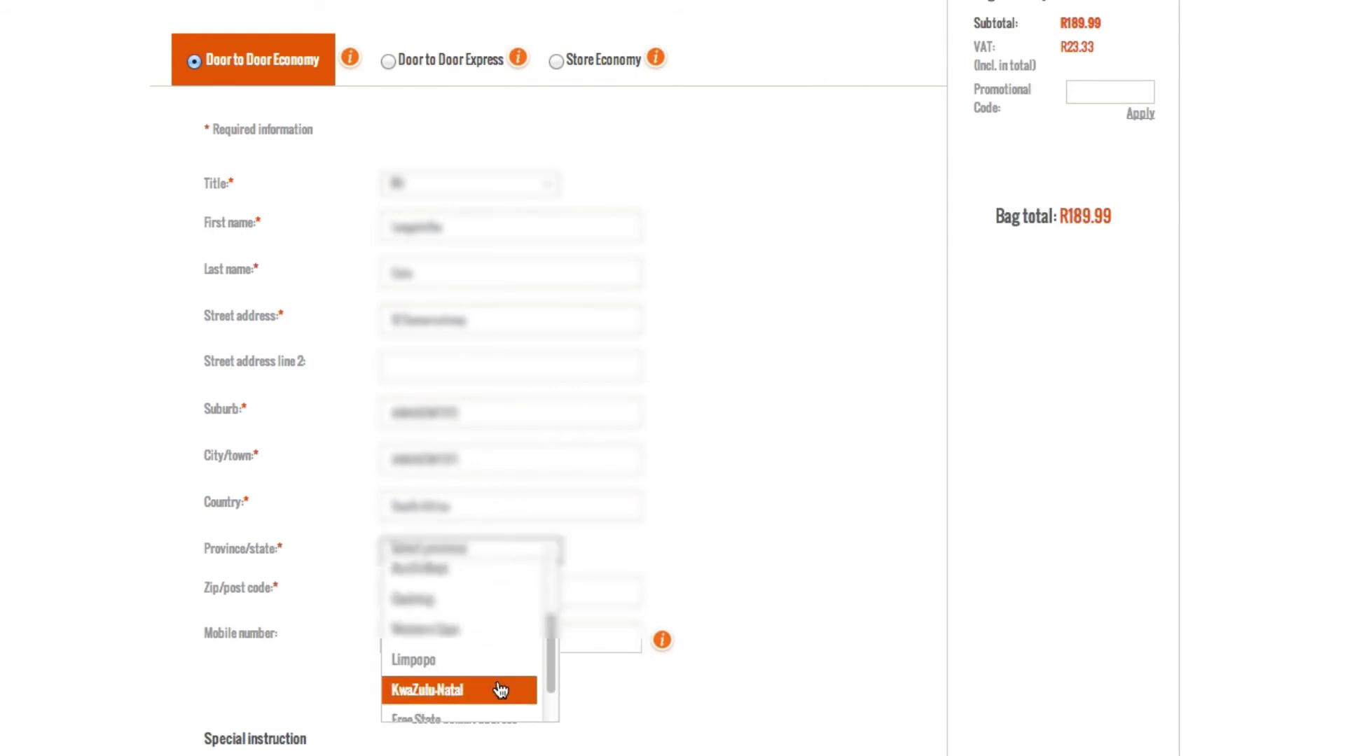
click(484, 690)
scroll(705, 595, down, 1)
scroll(705, 595, down, 3)
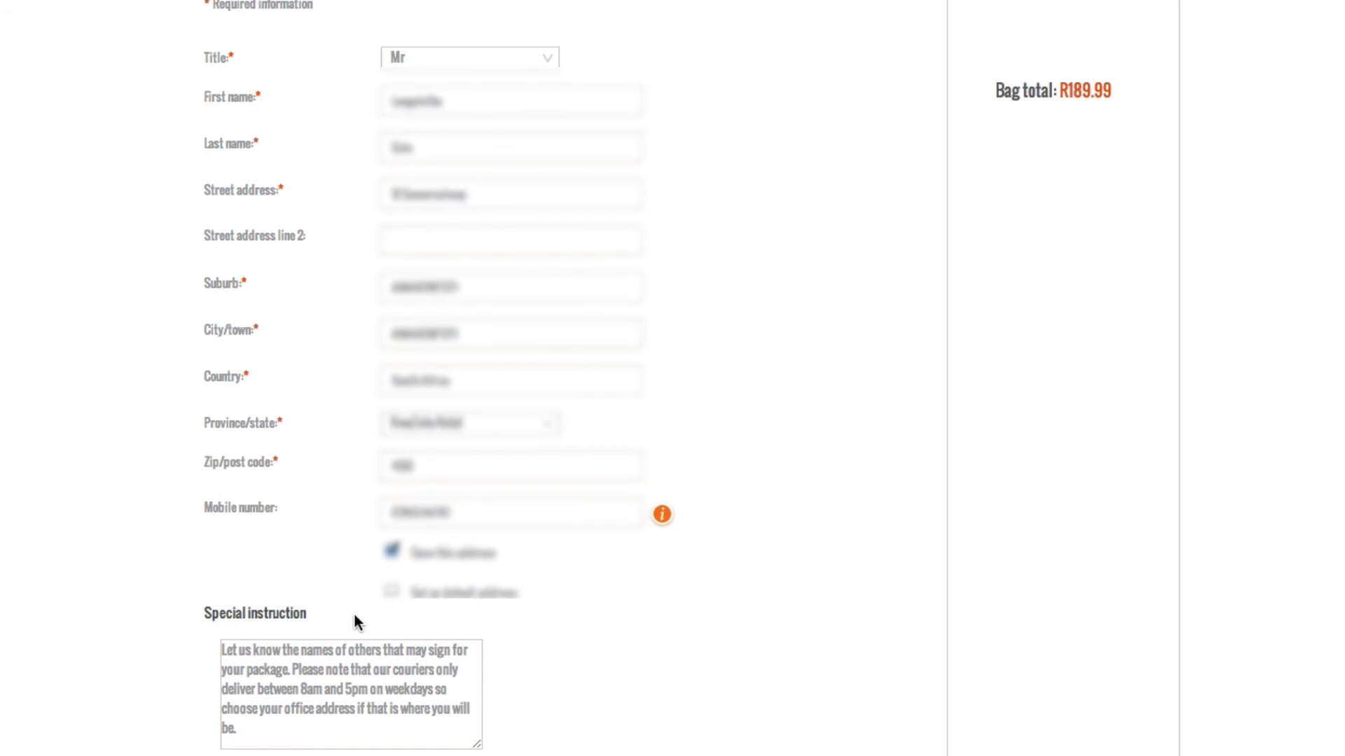
scroll(632, 737, down, 5)
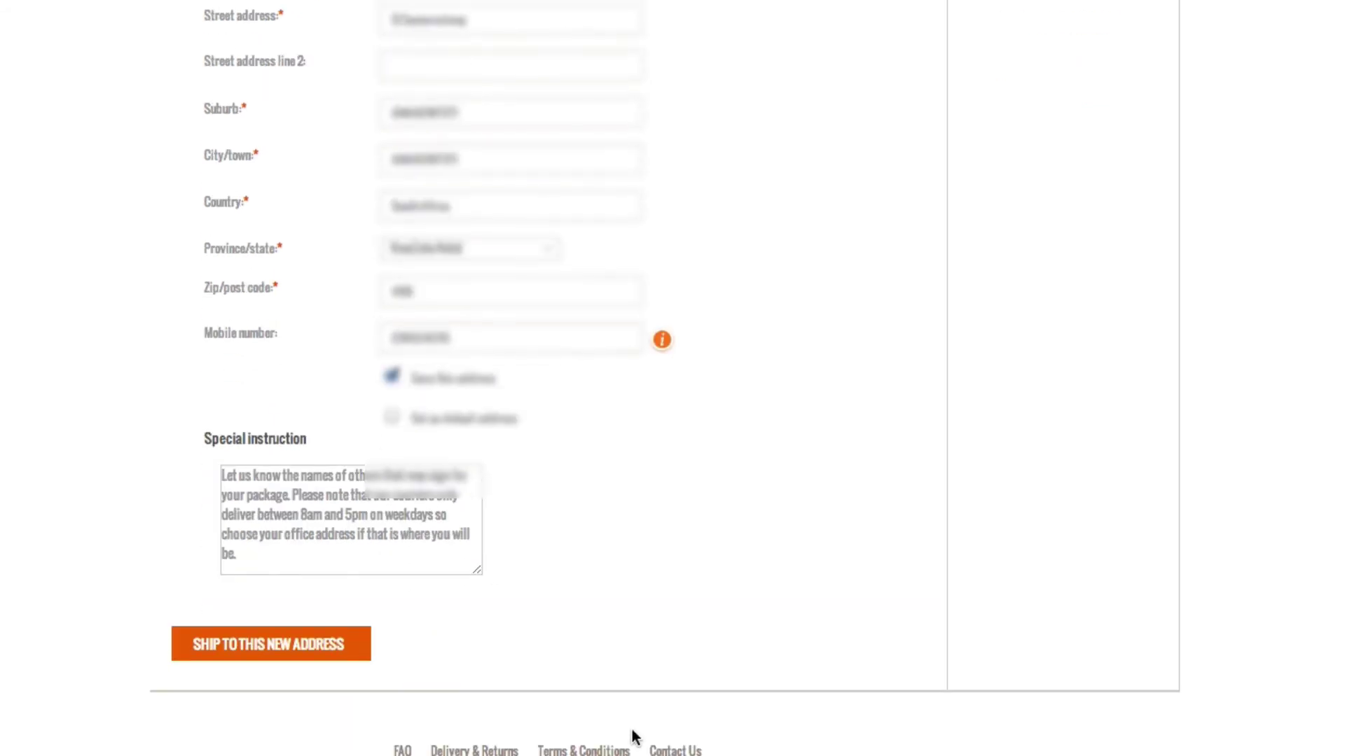
click(359, 655)
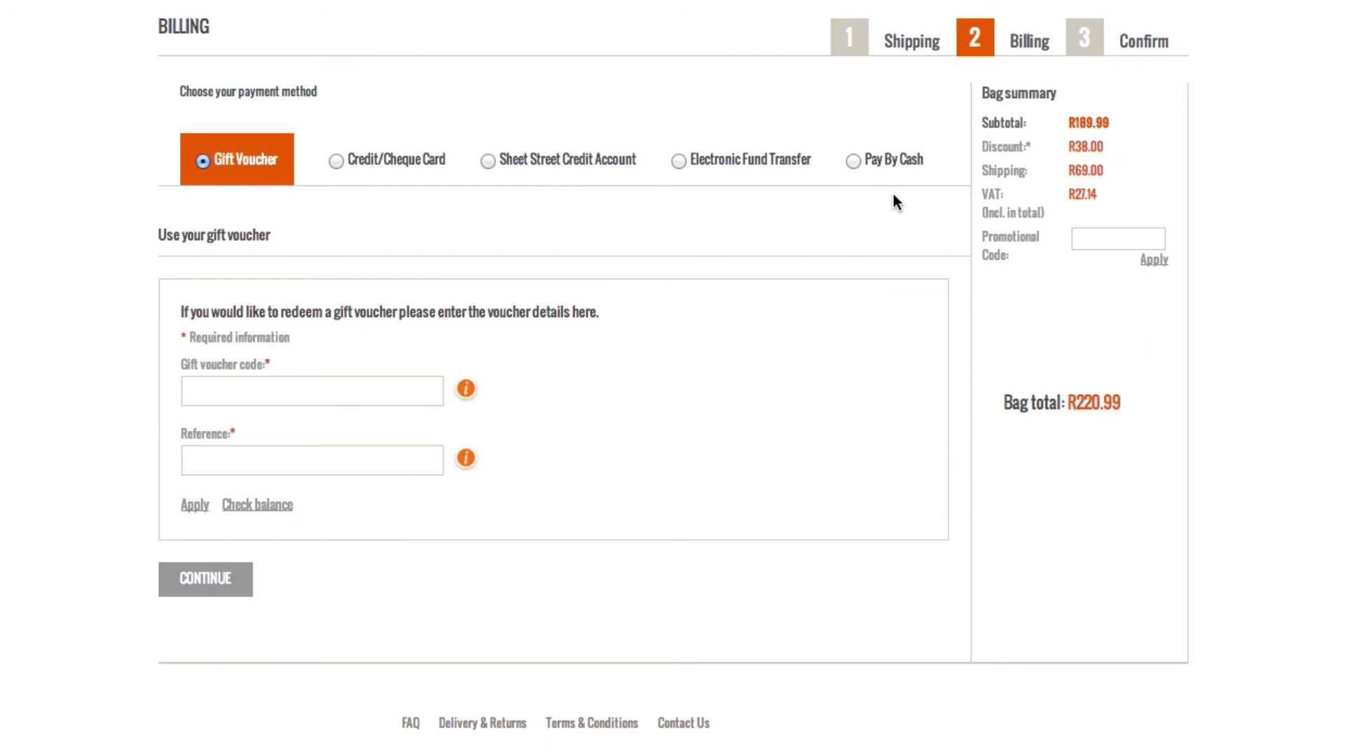
- Start a Visa card payment with a card number, then switch to Pay By Cash
click(336, 161)
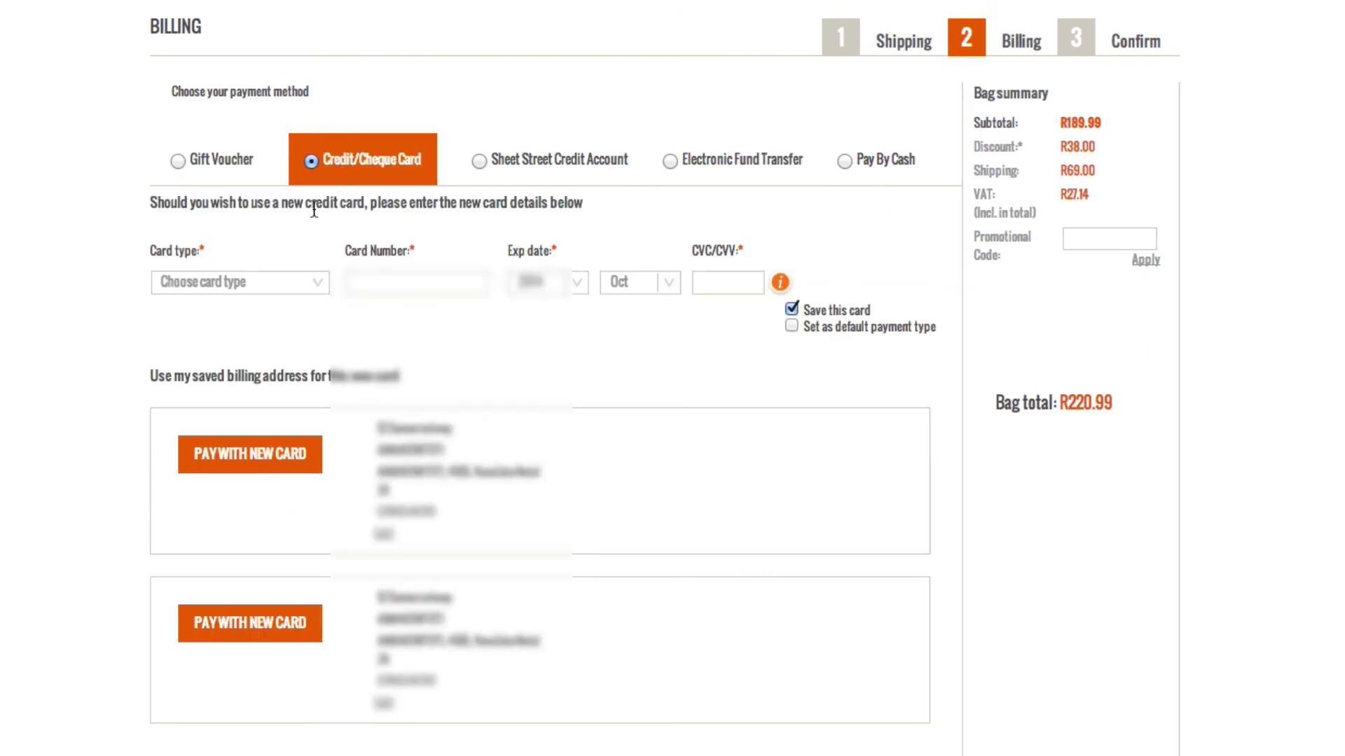
click(318, 287)
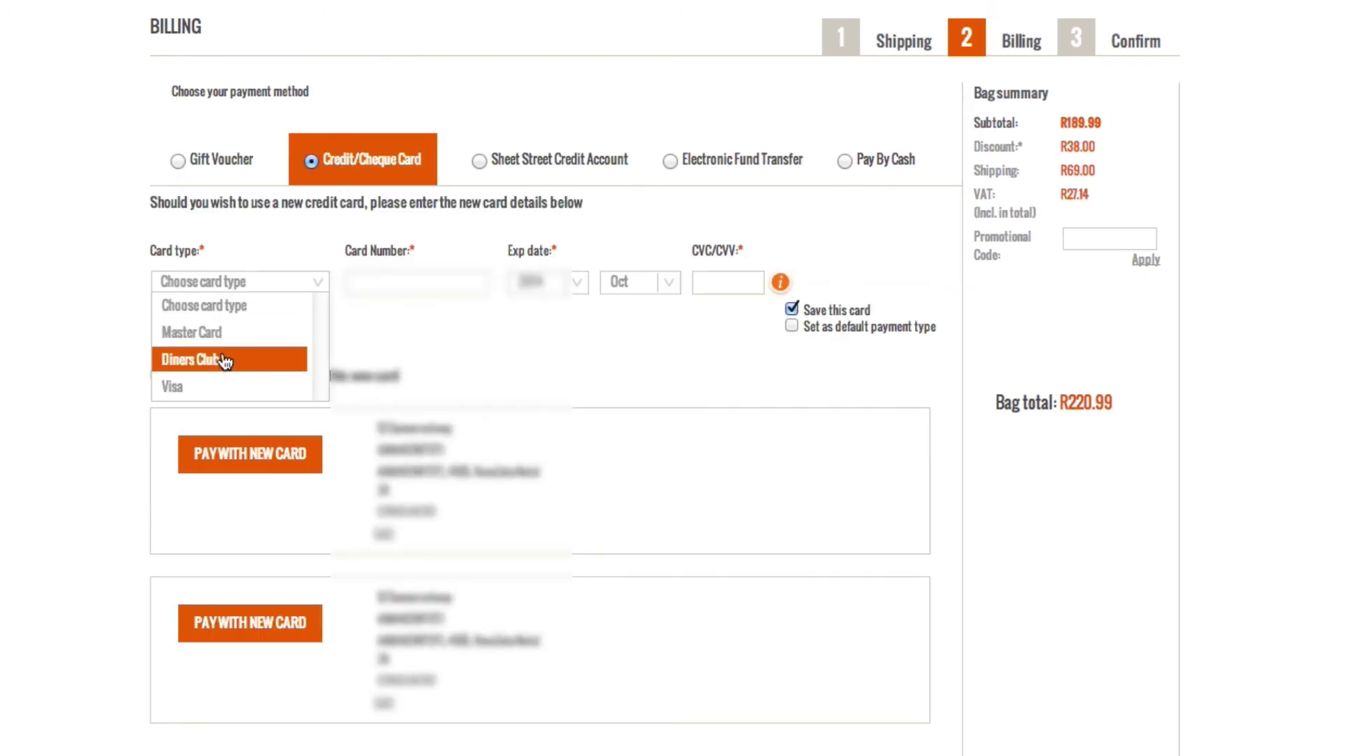
click(287, 385)
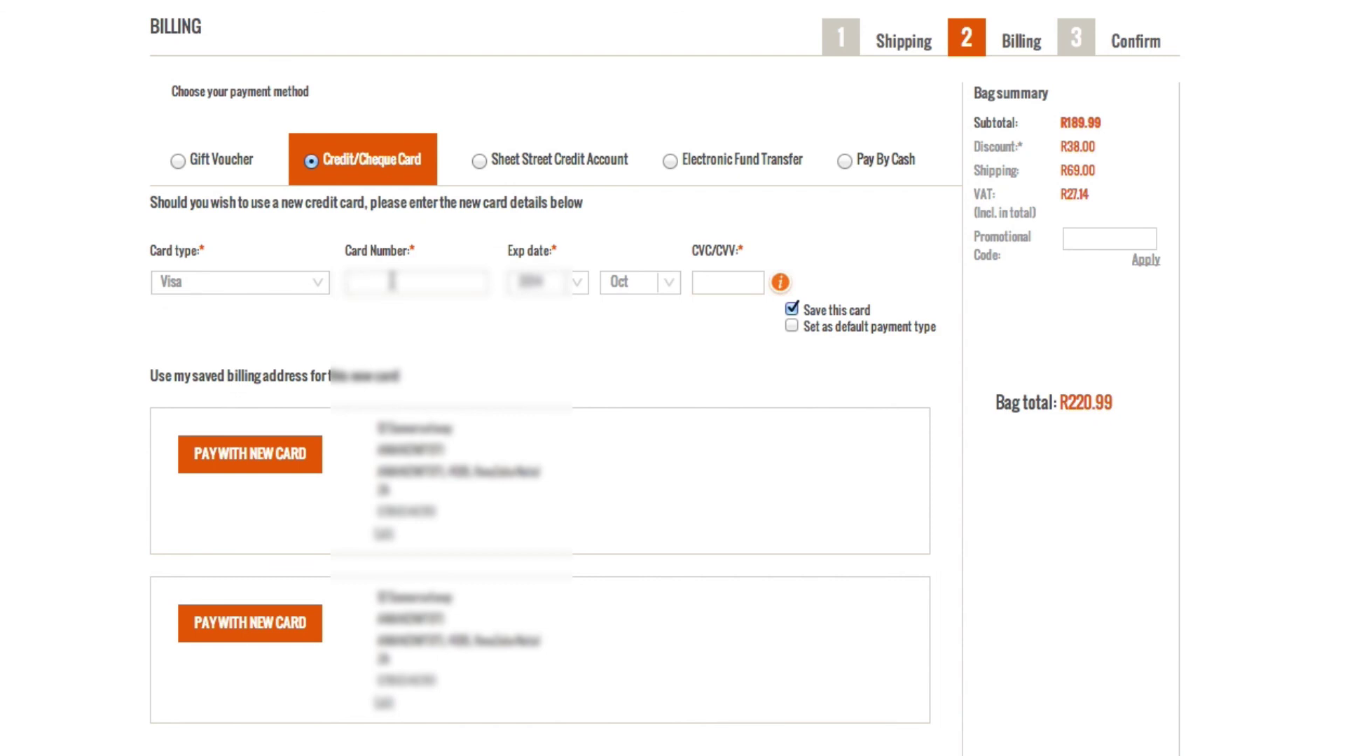
text(411111111111)
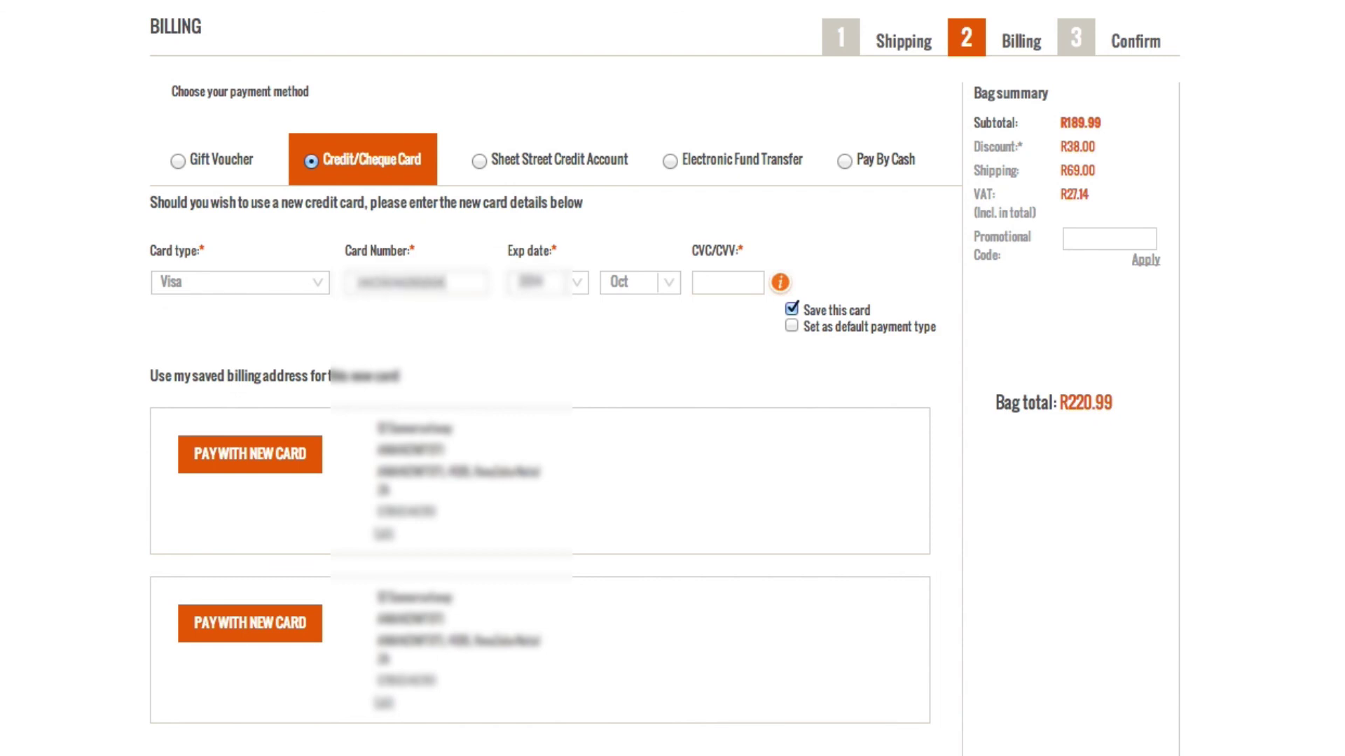
click(850, 160)
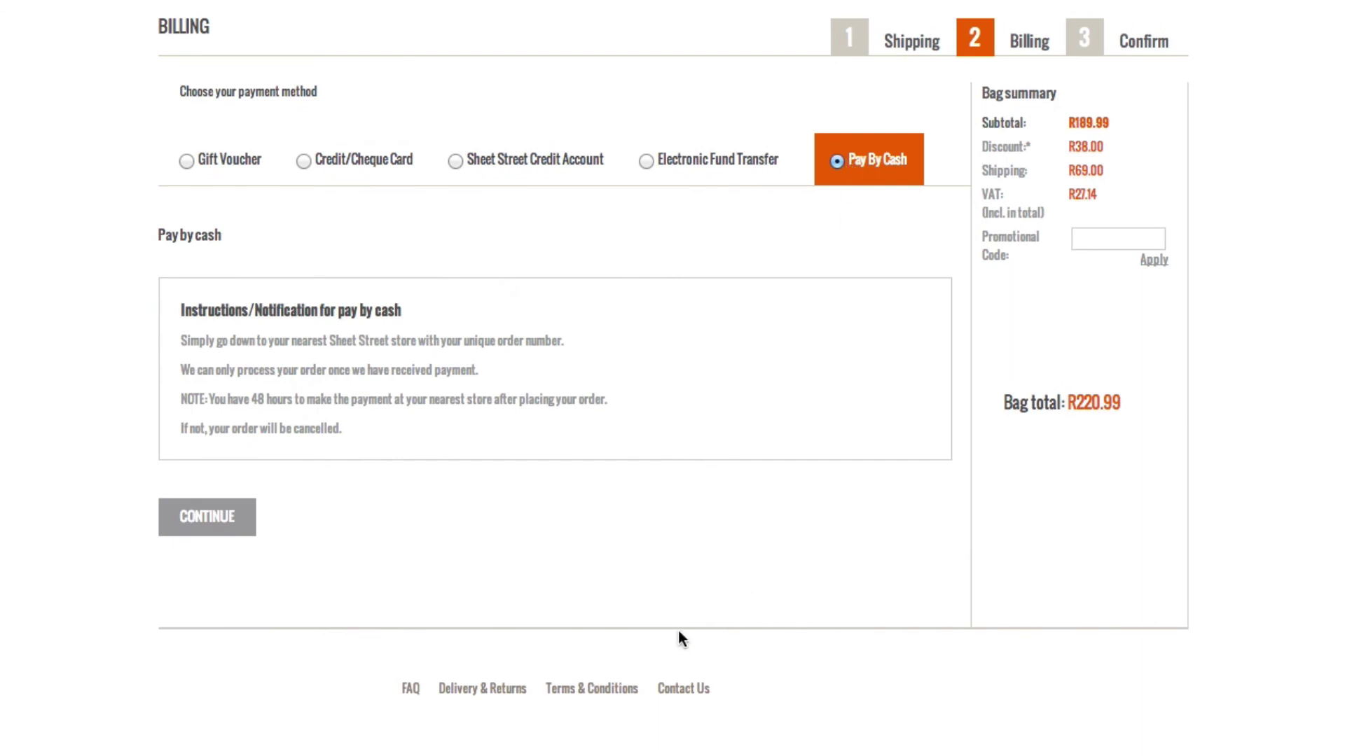